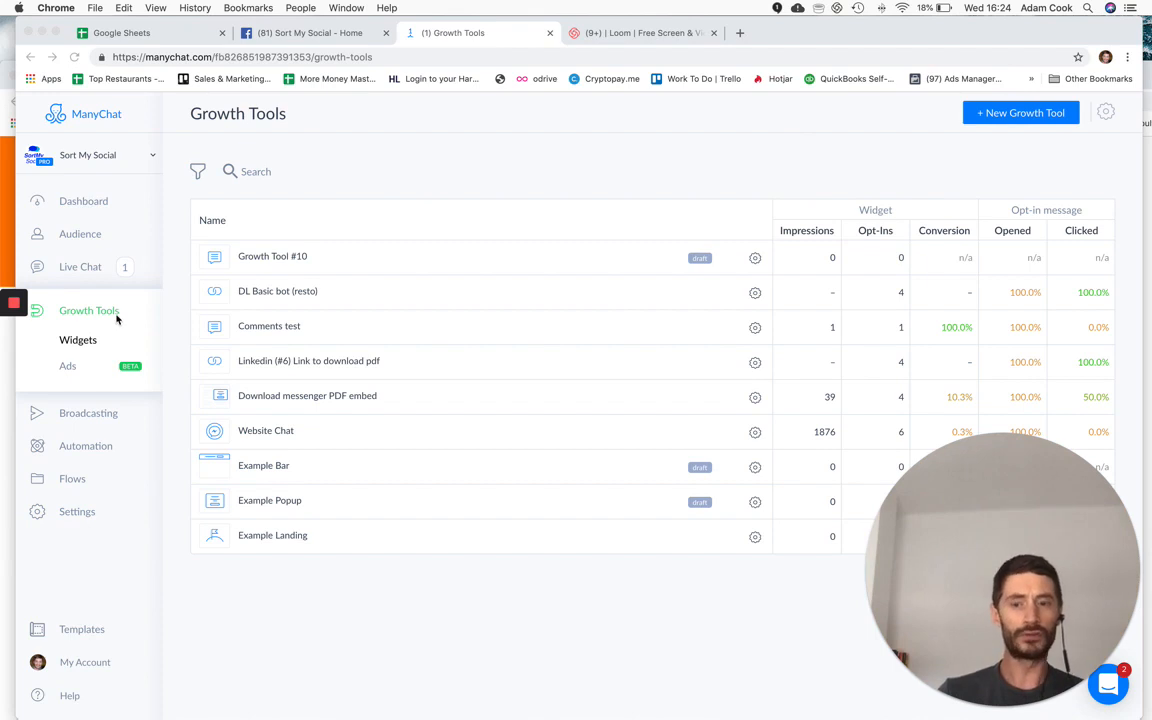
- Create a new growth tool of the Facebook Comments type
{"action": "left_click", "coordinate": [989, 162]}
{"action": "left_click", "coordinate": [1000, 113]}
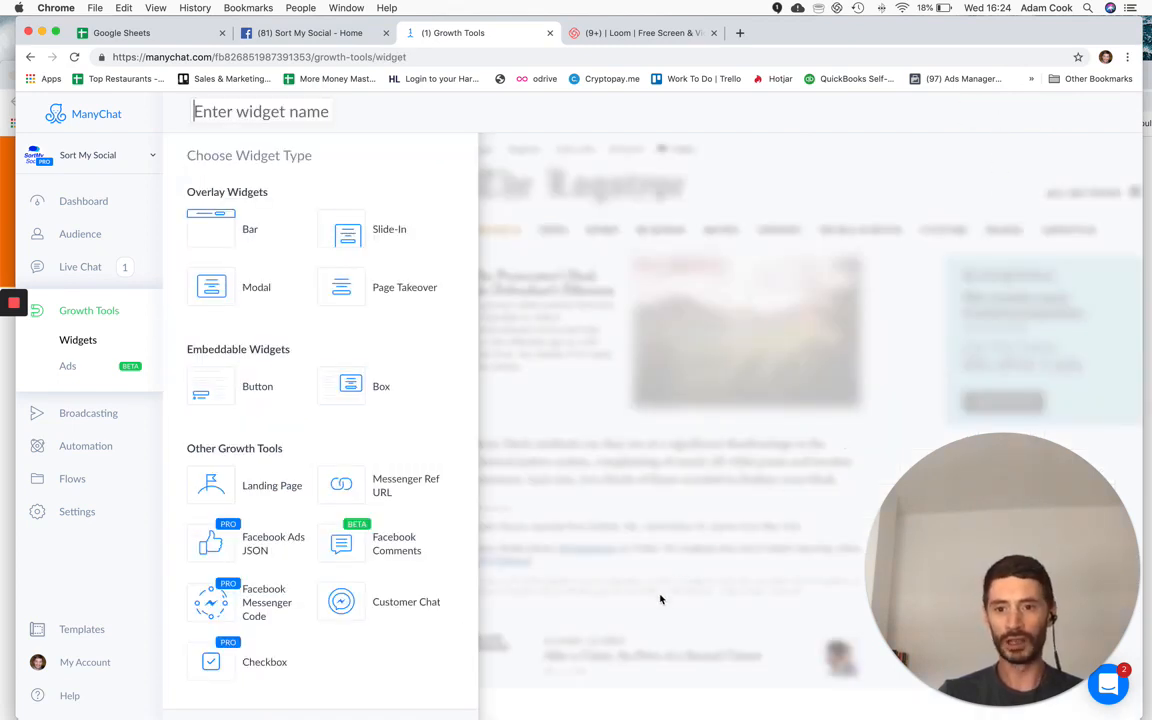
{"action": "left_click", "coordinate": [352, 552]}
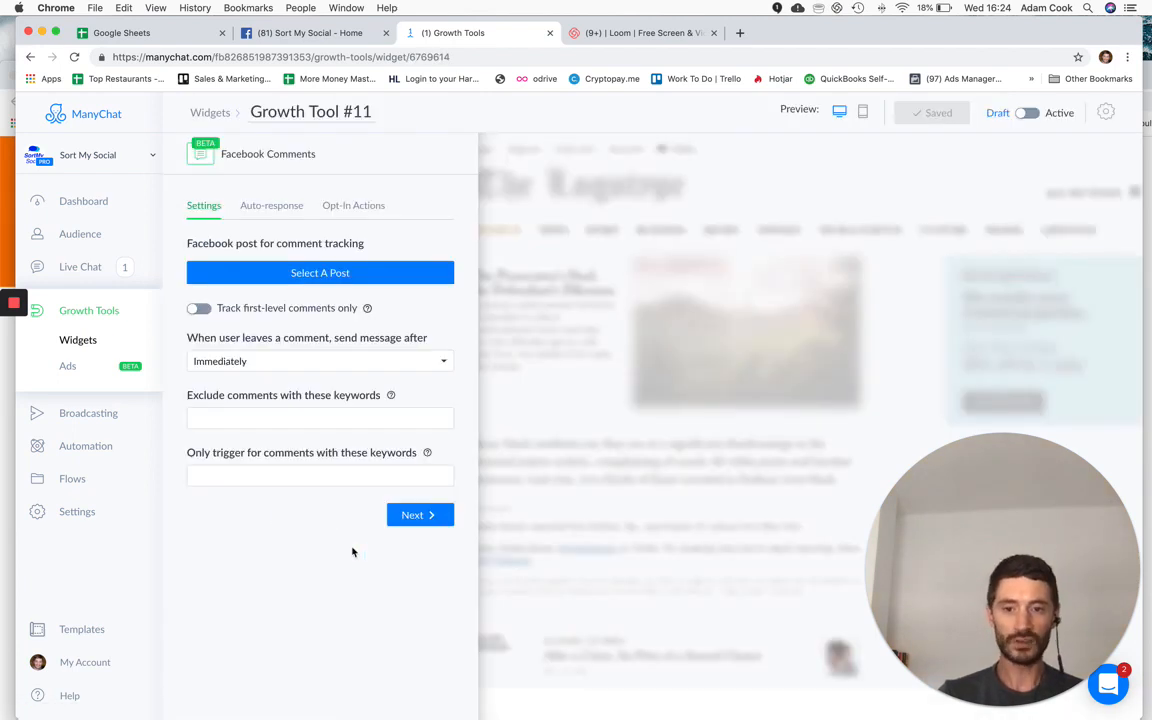
- Choose the published post with the SensorTower app bar chart as the Facebook post for comment tracking
{"action": "left_click", "coordinate": [306, 278]}
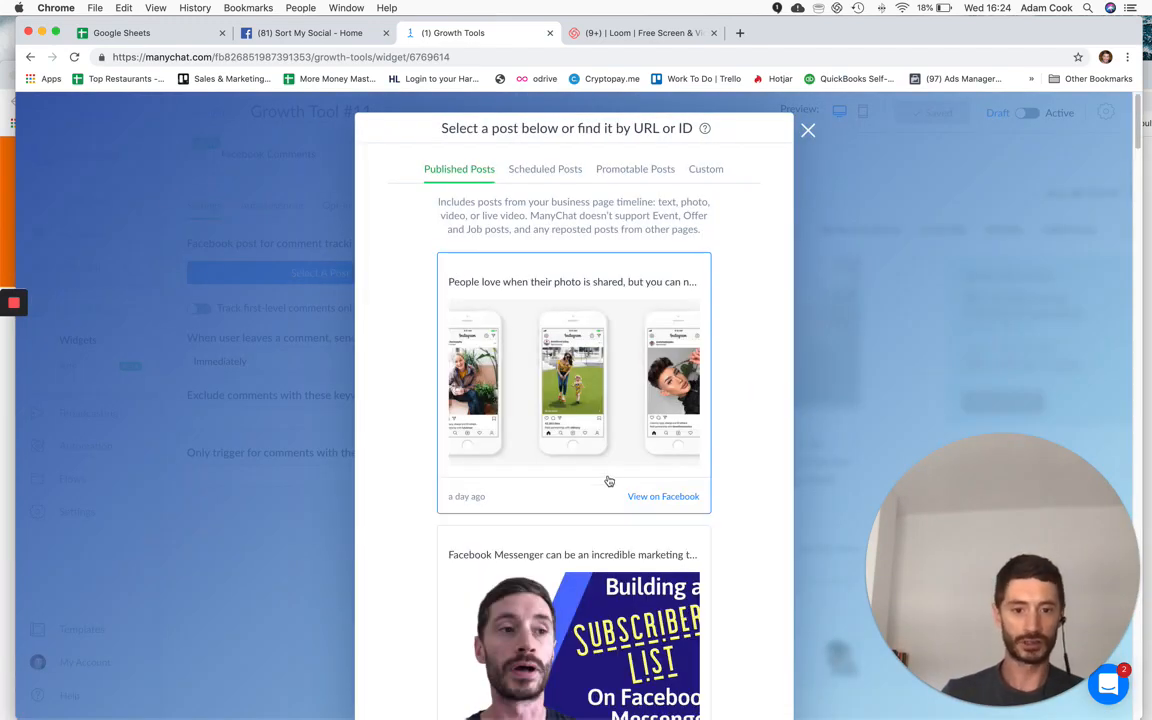
{"action": "scroll", "coordinate": [607, 481], "scroll_direction": "down", "scroll_amount": 3}
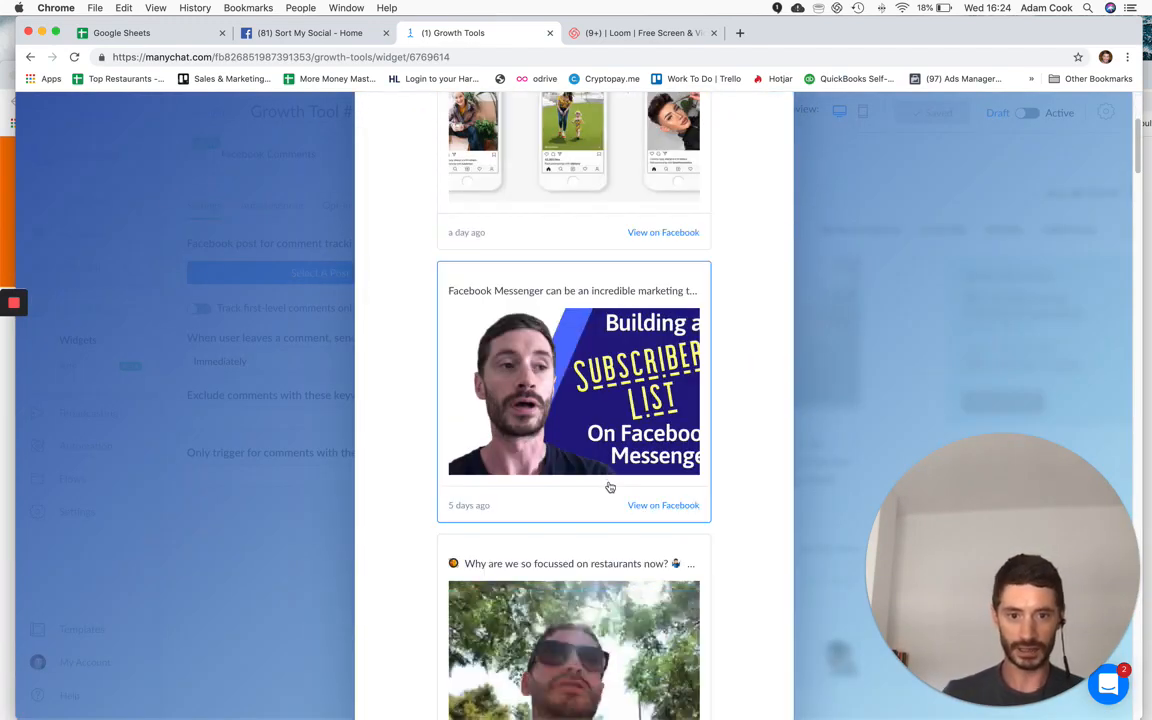
{"action": "scroll", "coordinate": [609, 487], "scroll_direction": "down", "scroll_amount": 15}
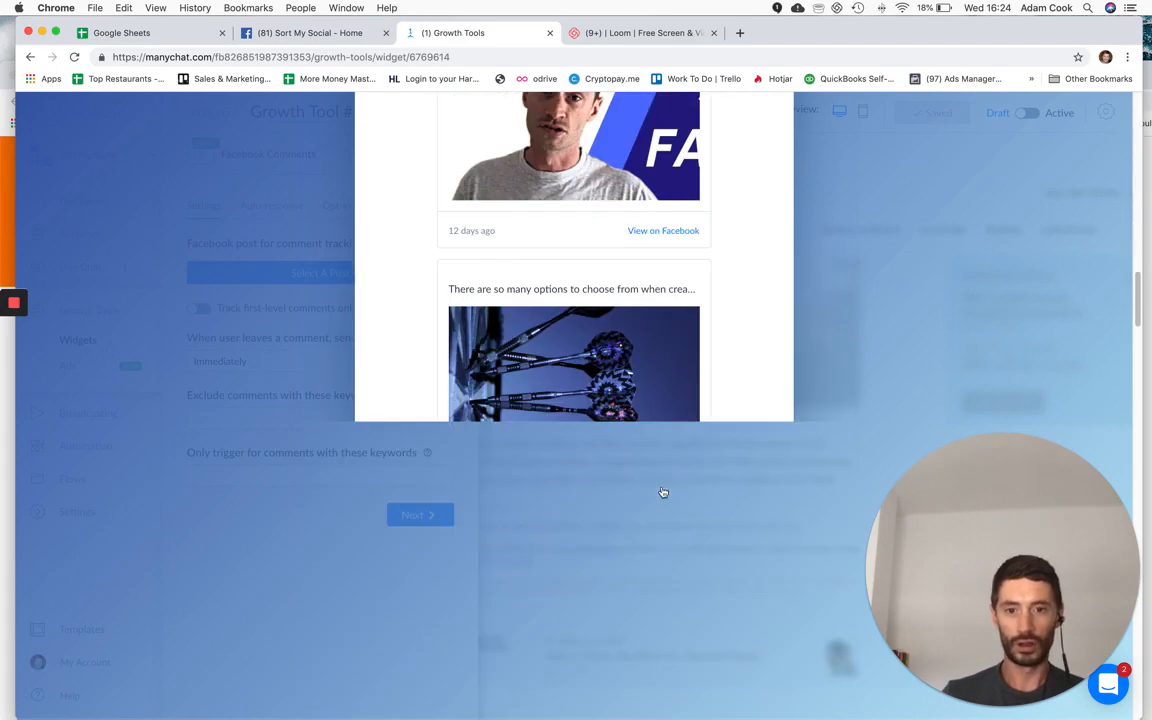
{"action": "scroll", "coordinate": [662, 492], "scroll_direction": "down", "scroll_amount": 20}
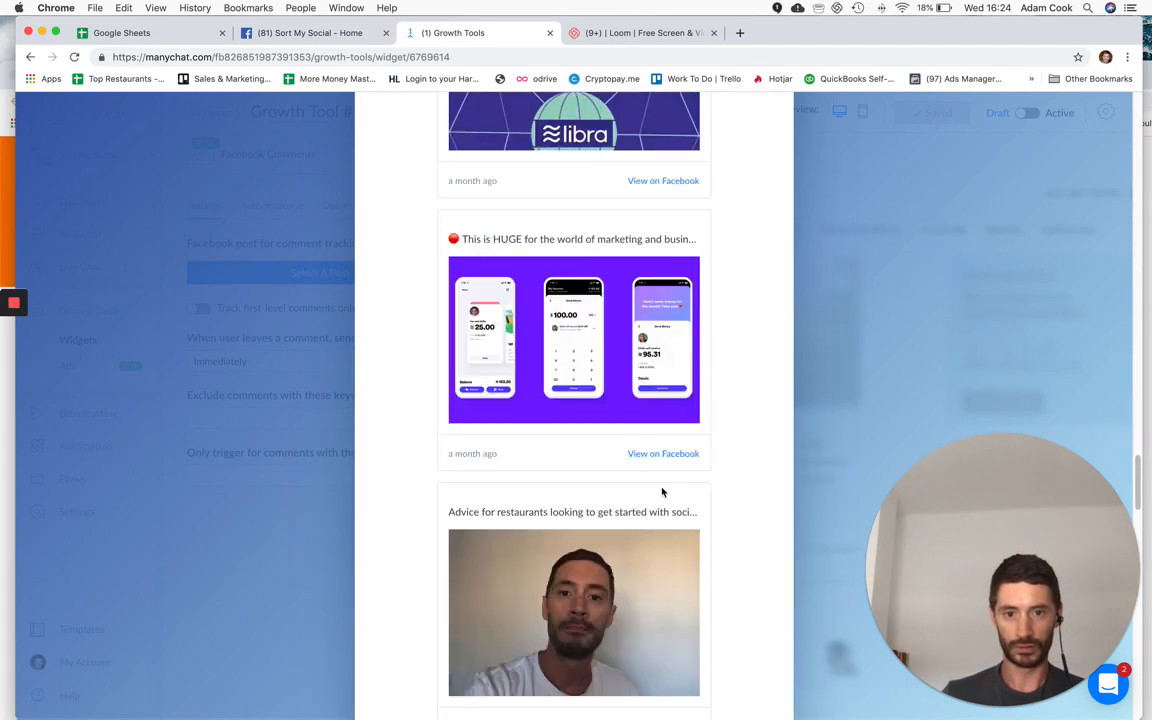
{"action": "scroll", "coordinate": [662, 492], "scroll_direction": "down", "scroll_amount": 3}
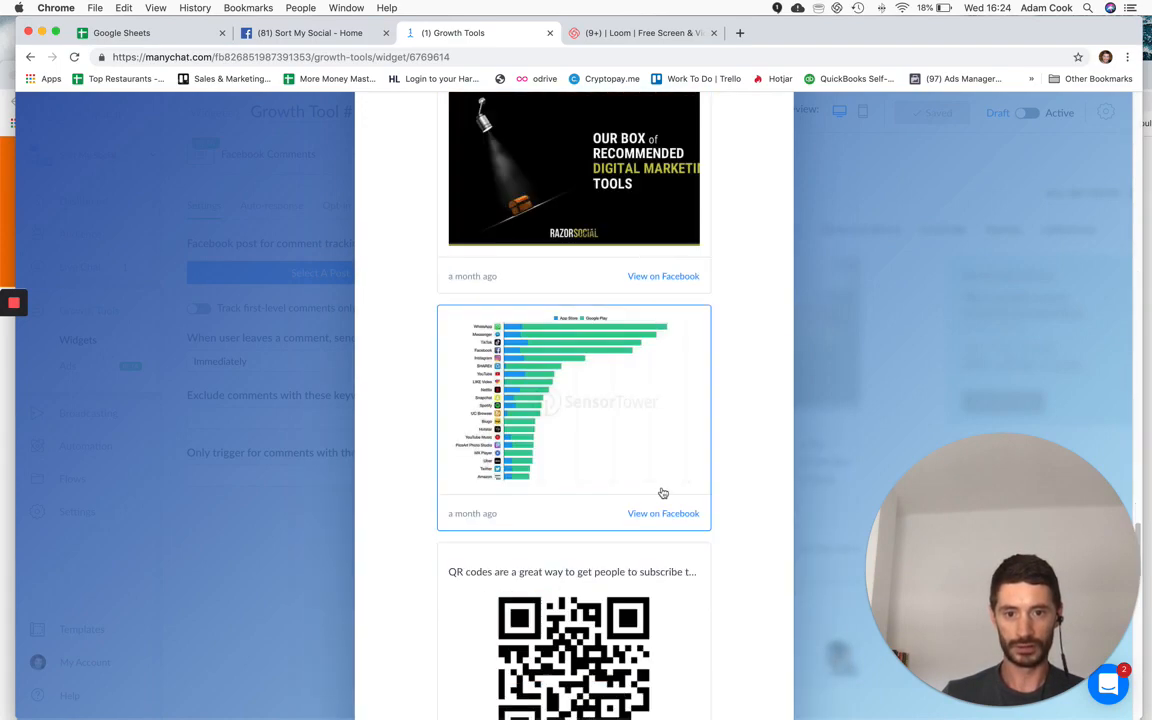
{"action": "left_click", "coordinate": [631, 427]}
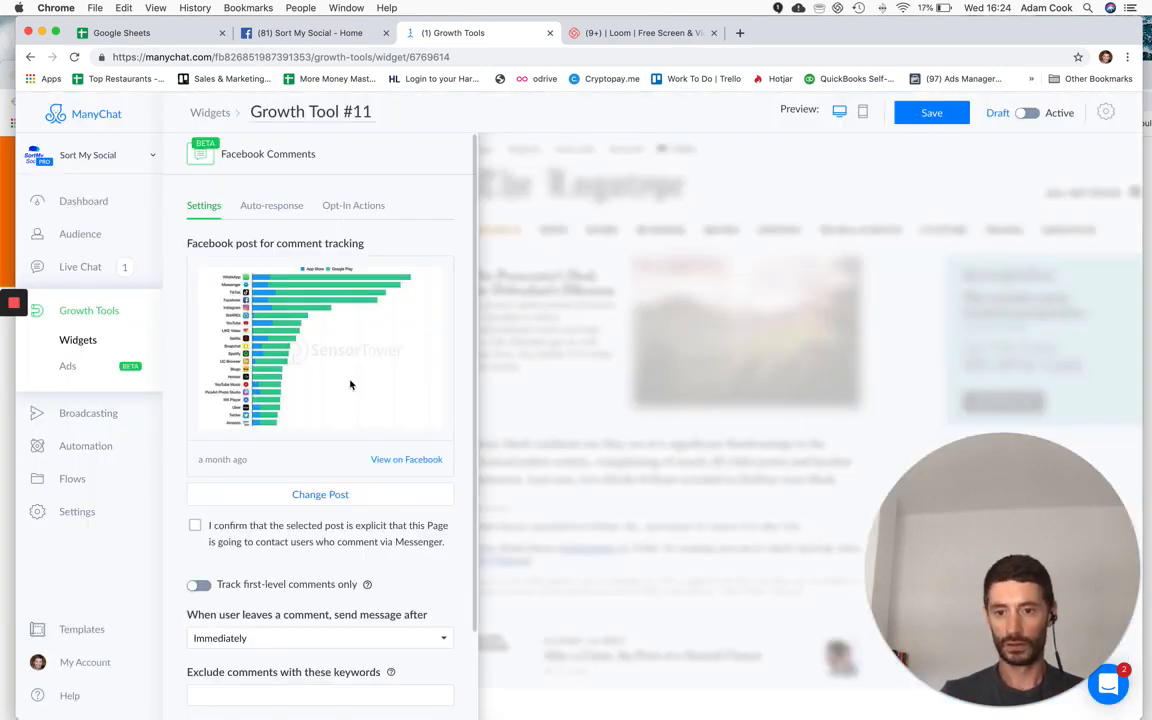
- Confirm that the post is explicit about contacting commenters via Messenger, enable tracking of first-level comments only, and proceed to the auto-response
{"action": "scroll", "coordinate": [350, 384], "scroll_direction": "down", "scroll_amount": 1}
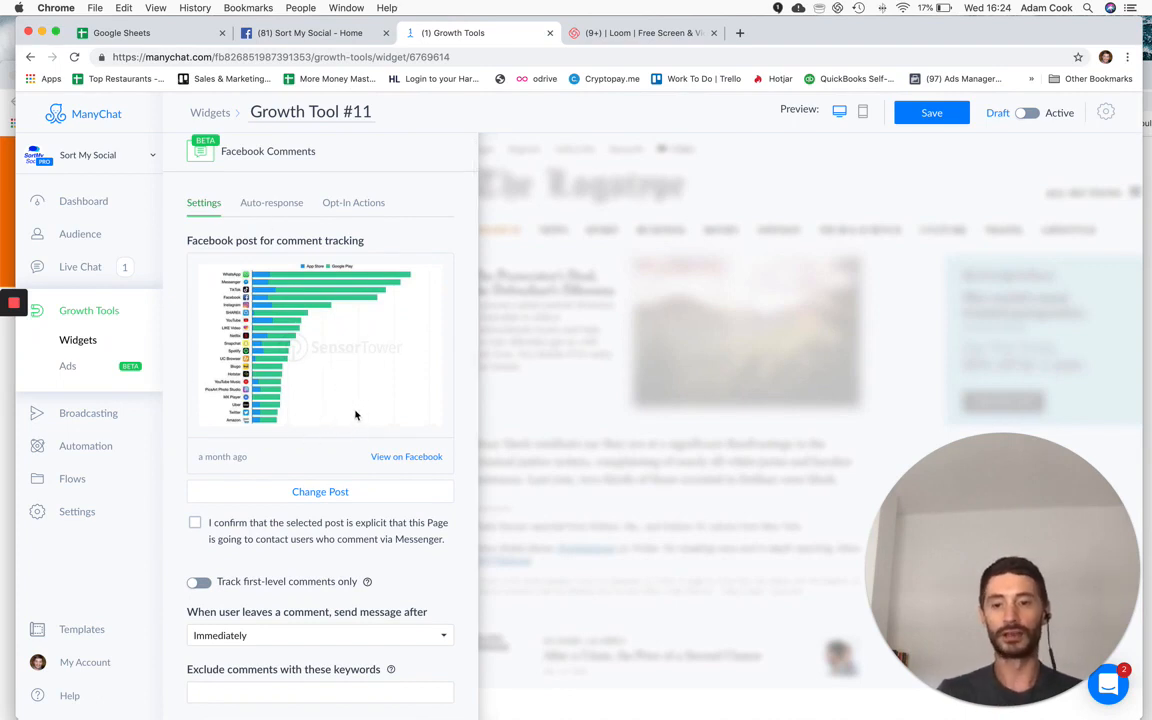
{"action": "scroll", "coordinate": [355, 405], "scroll_direction": "down", "scroll_amount": 1}
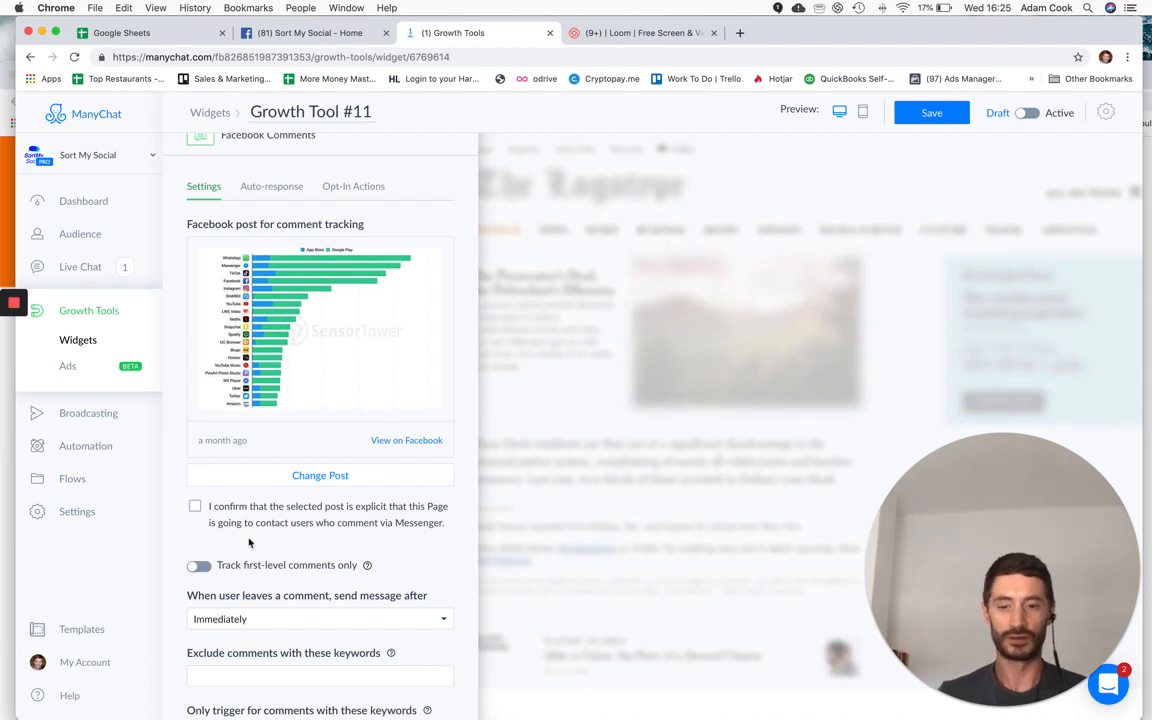
{"action": "left_click", "coordinate": [197, 508]}
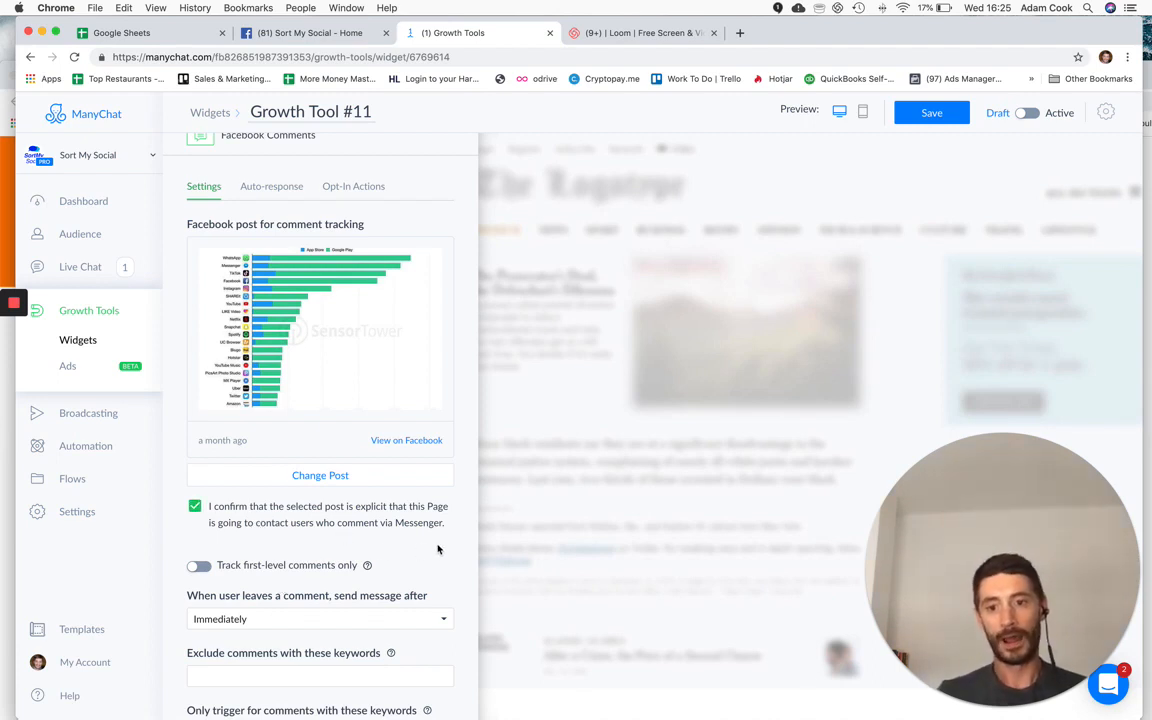
{"action": "scroll", "coordinate": [437, 549], "scroll_direction": "down", "scroll_amount": 2}
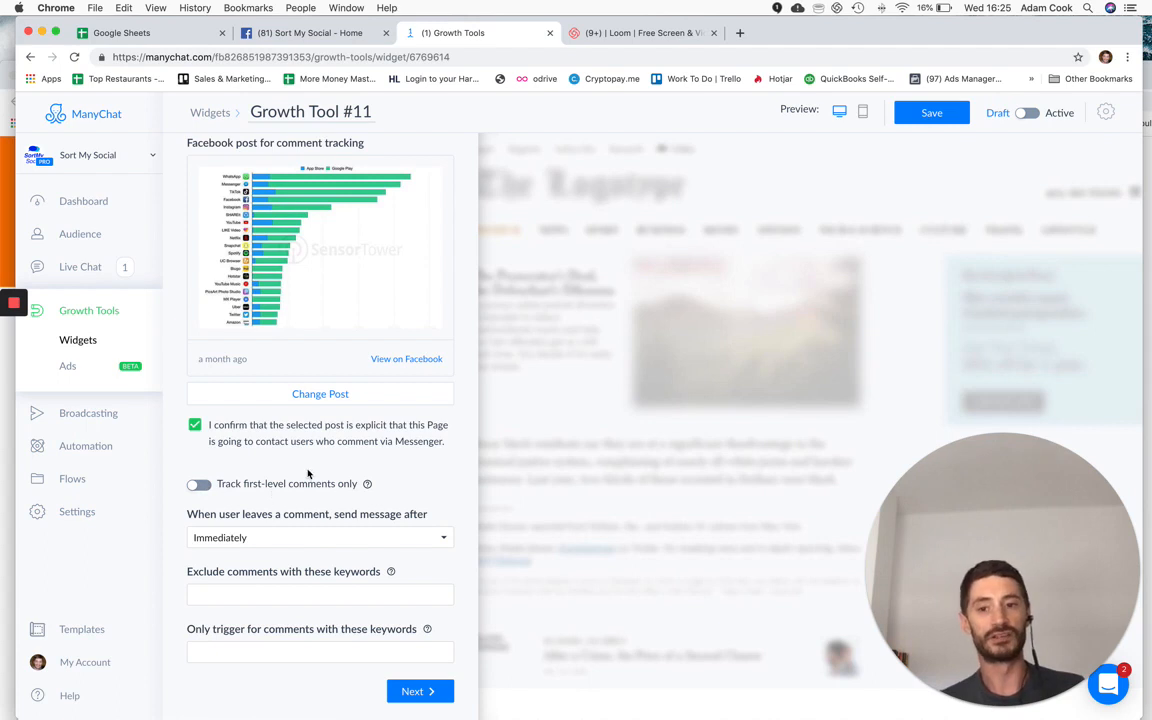
{"action": "left_click", "coordinate": [198, 487]}
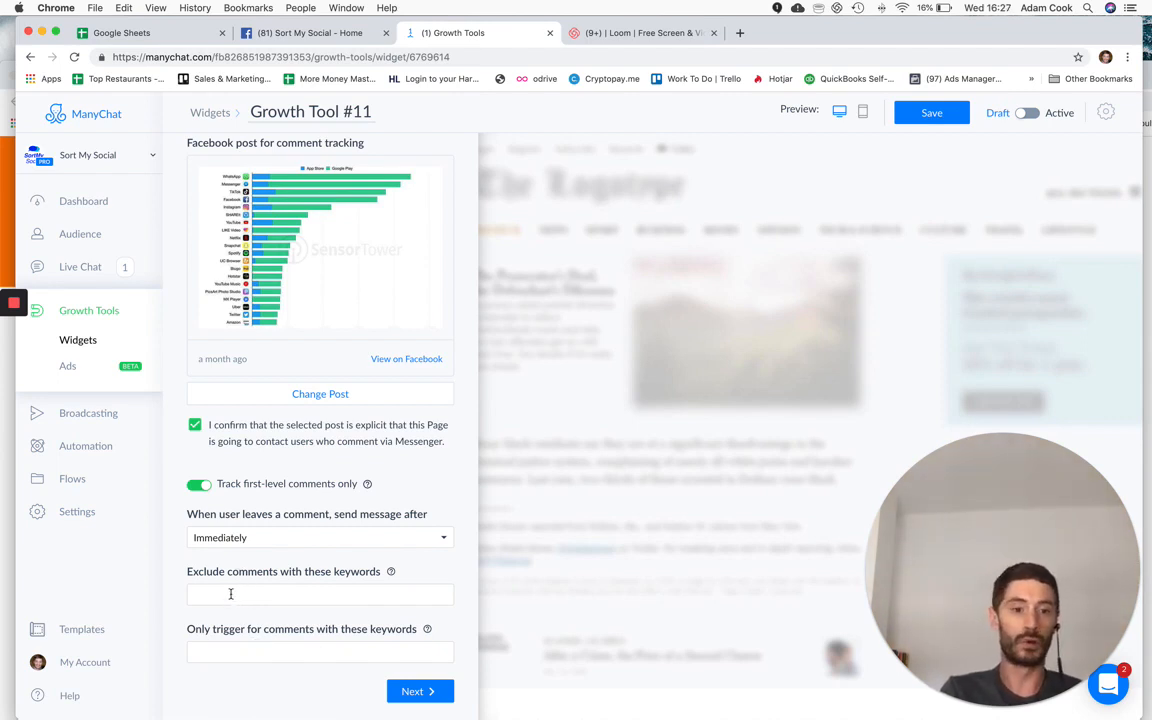
{"action": "left_click", "coordinate": [420, 691]}
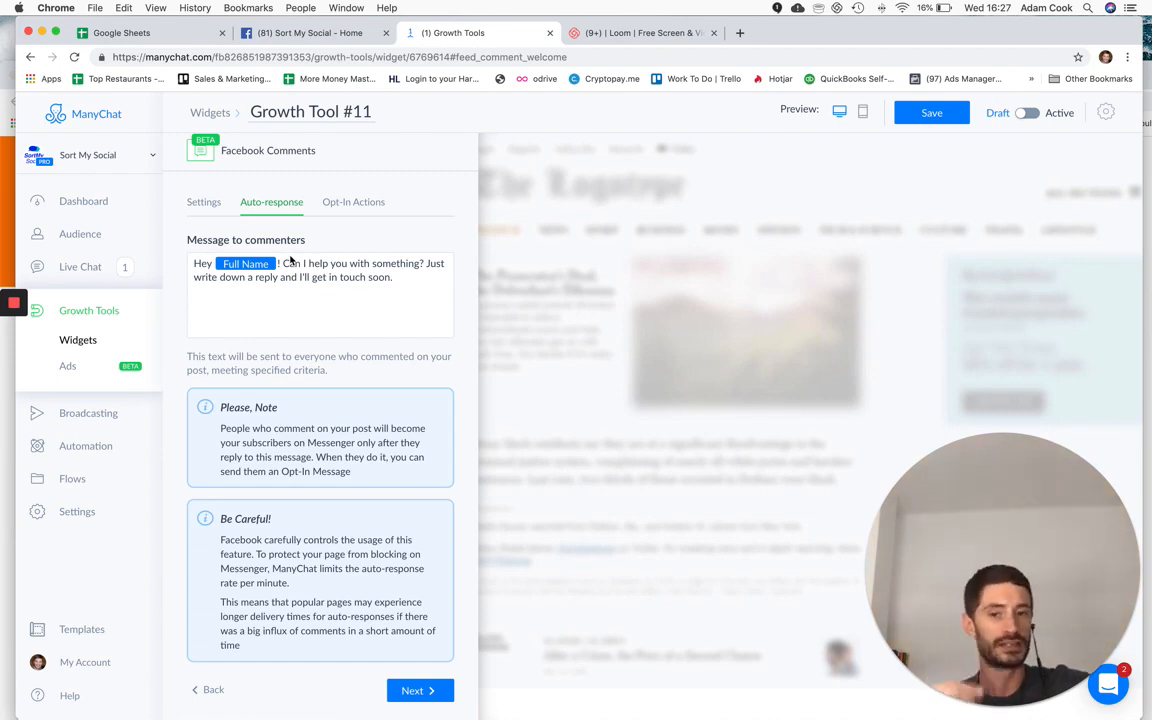
- Remove everything after "Hey" in the default message to commenters and insert the First Name variable there
{"action": "left_click", "coordinate": [337, 268]}
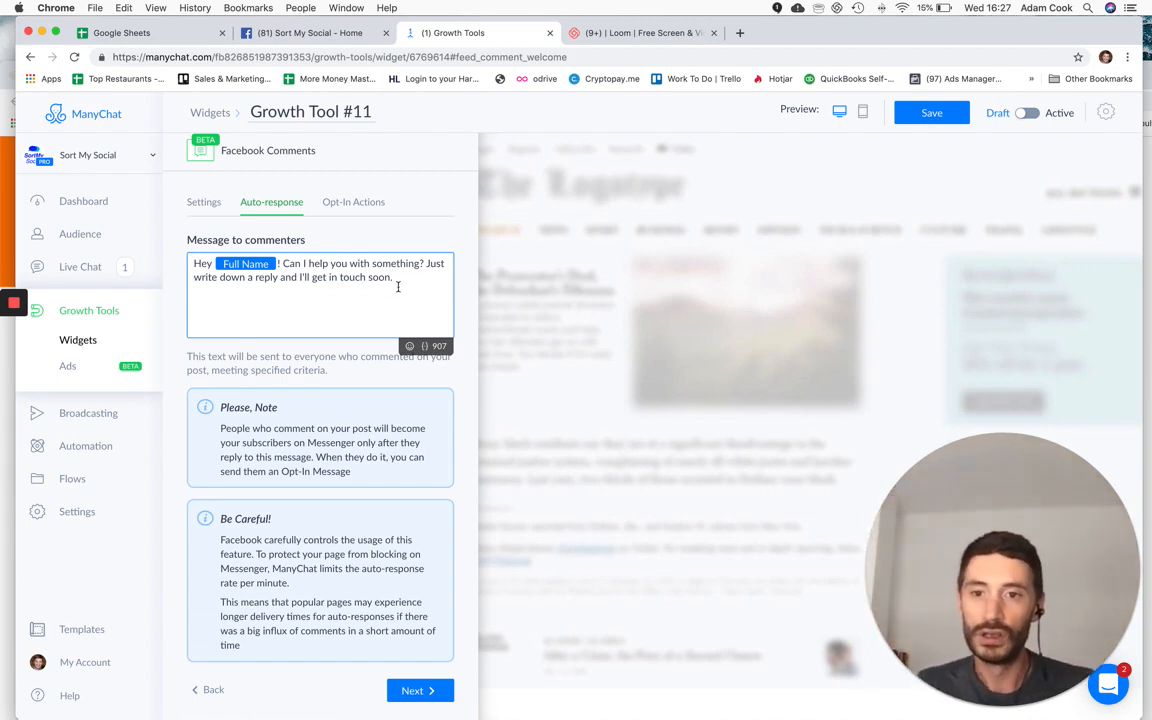
{"action": "left_click_drag", "start_coordinate": [400, 277], "coordinate": [221, 270]}
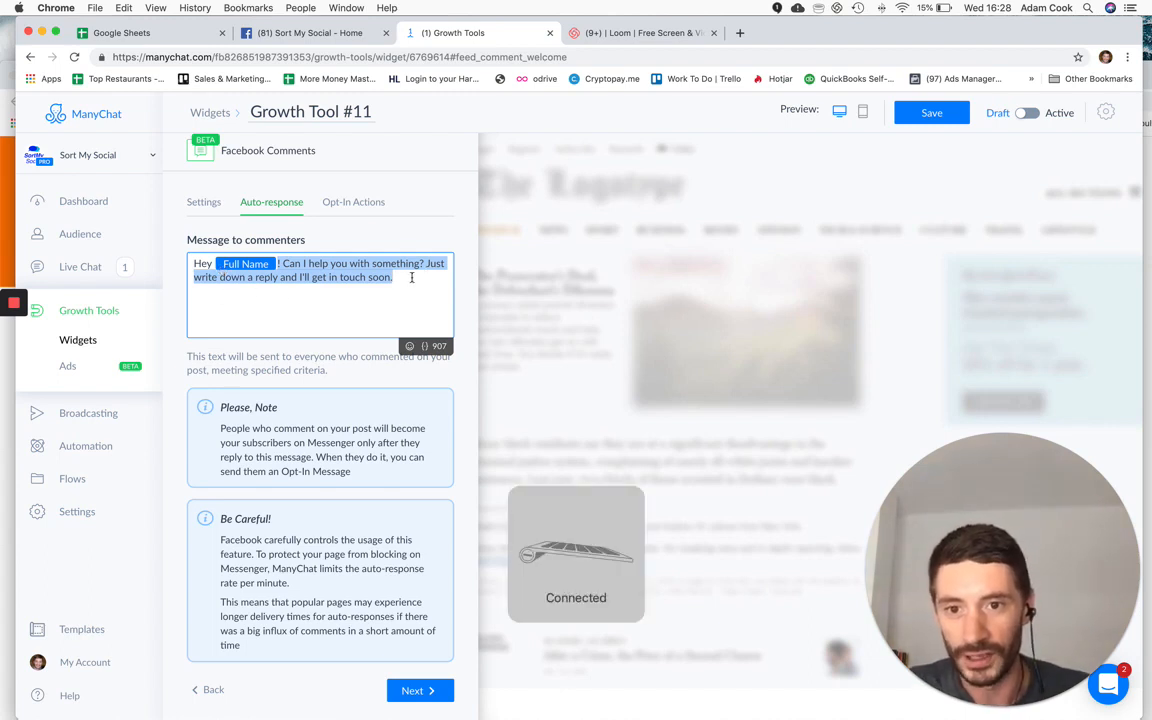
{"action": "left_click_drag", "start_coordinate": [400, 277], "coordinate": [265, 266]}
{"action": "key", "text": "BackSpace"}
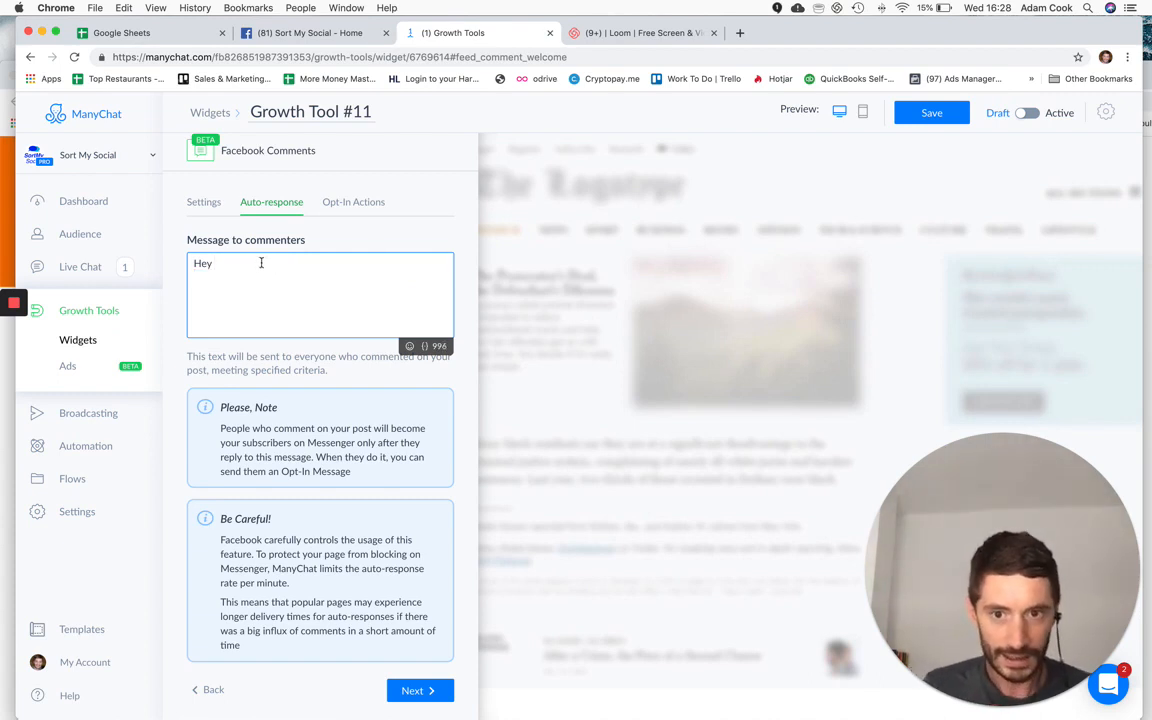
{"action": "left_click", "coordinate": [424, 345]}
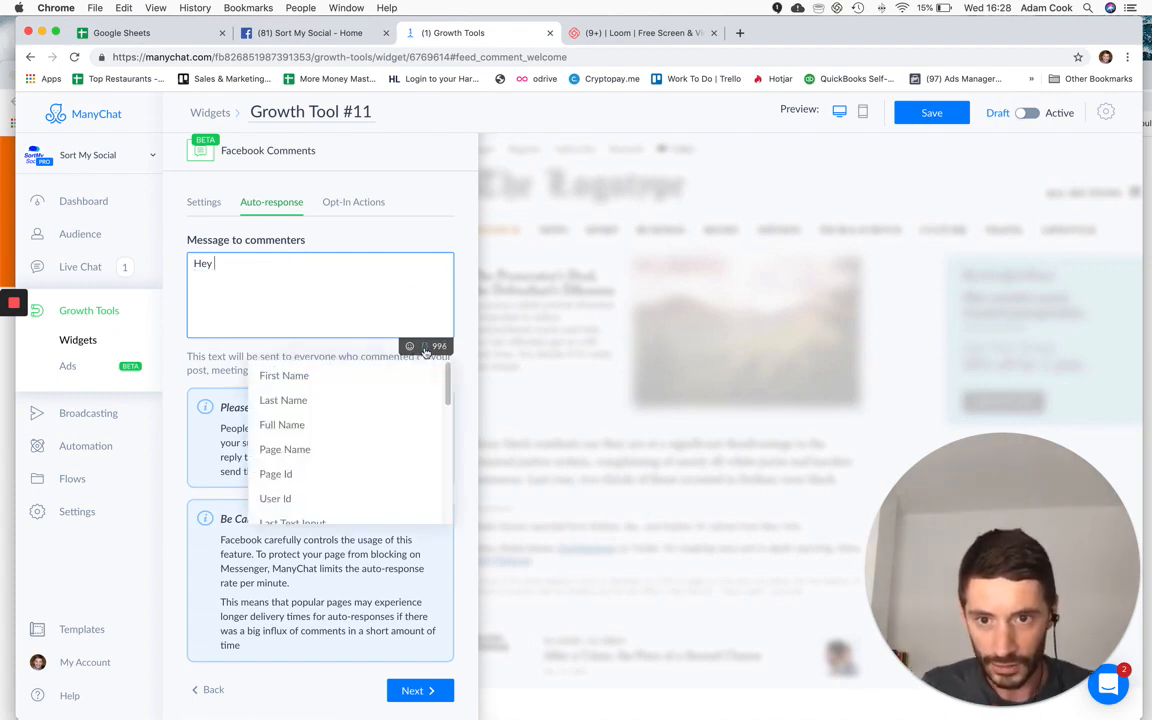
{"action": "left_click", "coordinate": [334, 375]}
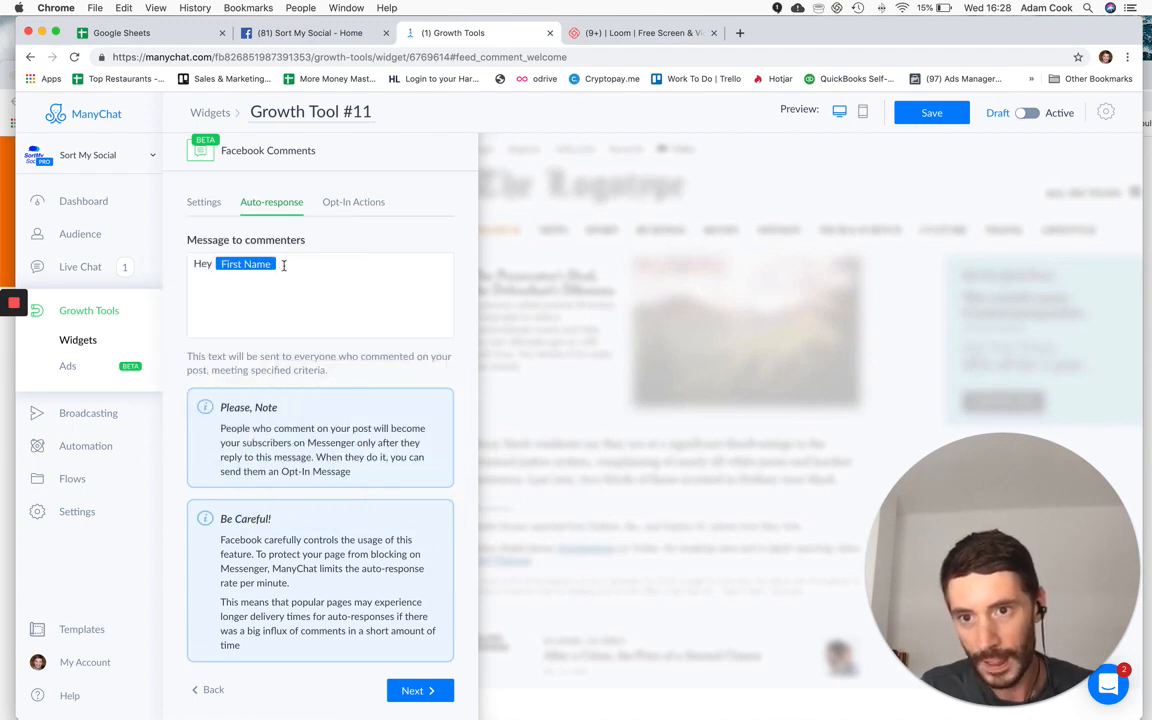
- Continue the commenter message after the First Name variable with ", type YES below to get your special offer!" and proceed to the opt-in actions
{"action": "left_click", "coordinate": [284, 265]}
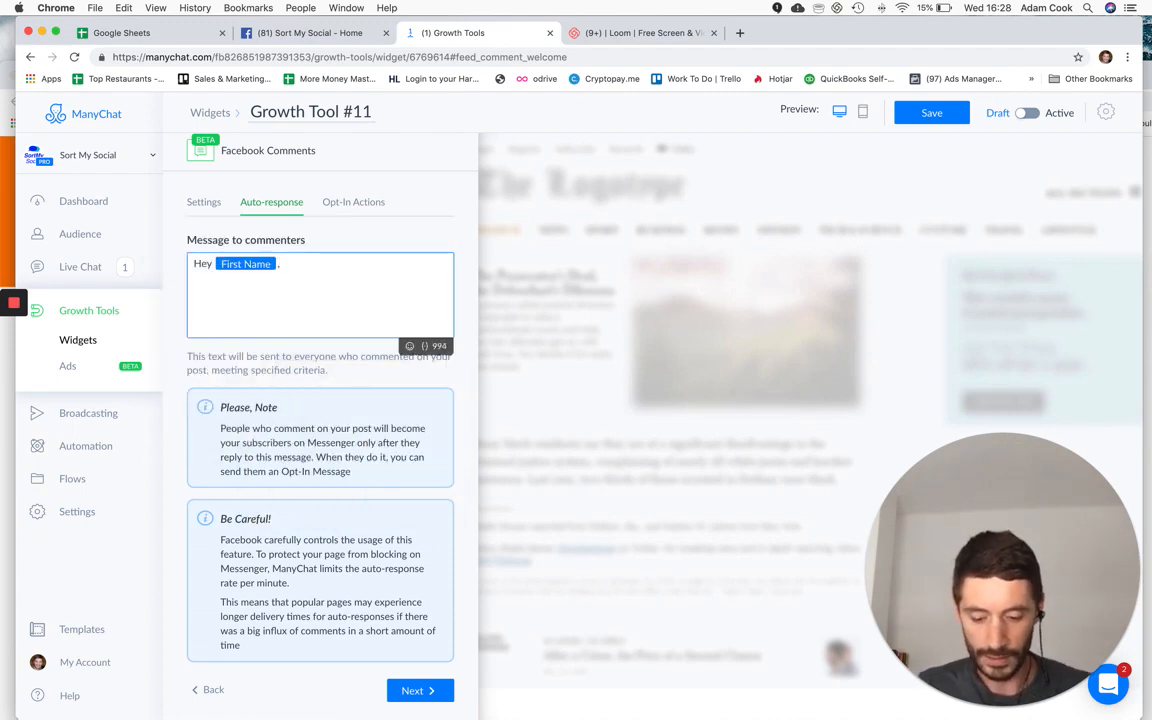
{"action": "type", "text": ", type ye"}
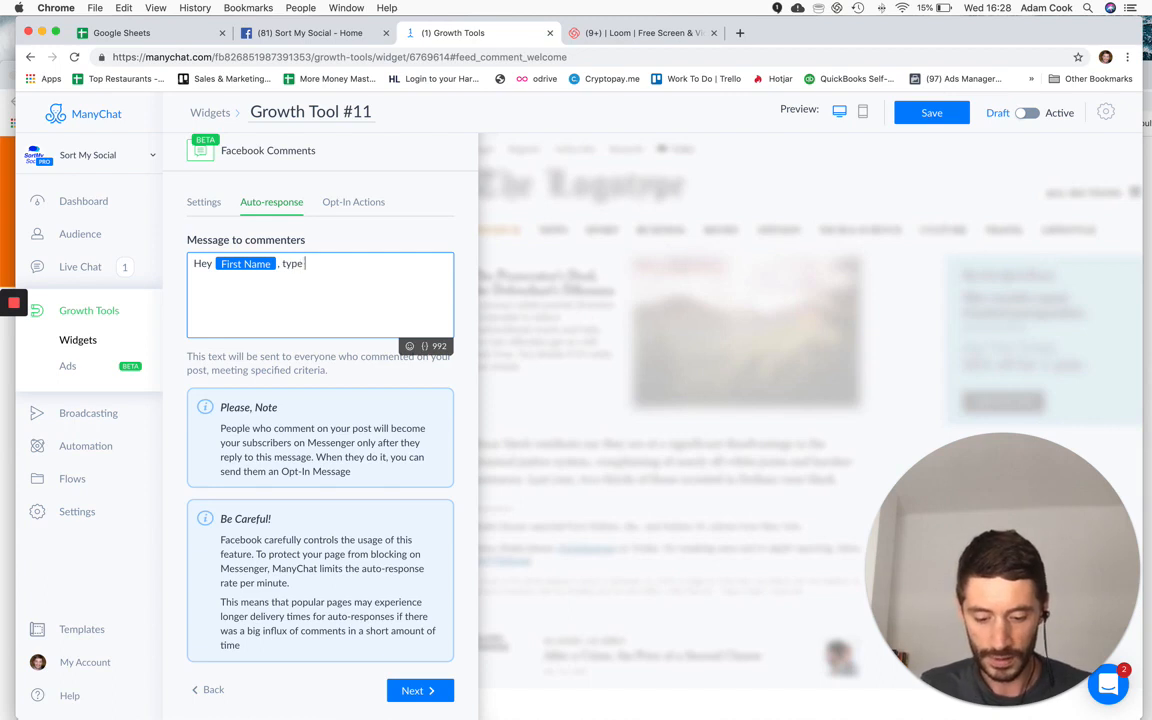
{"action": "key", "text": "BackSpace"}
{"action": "key", "text": "BackSpace"}
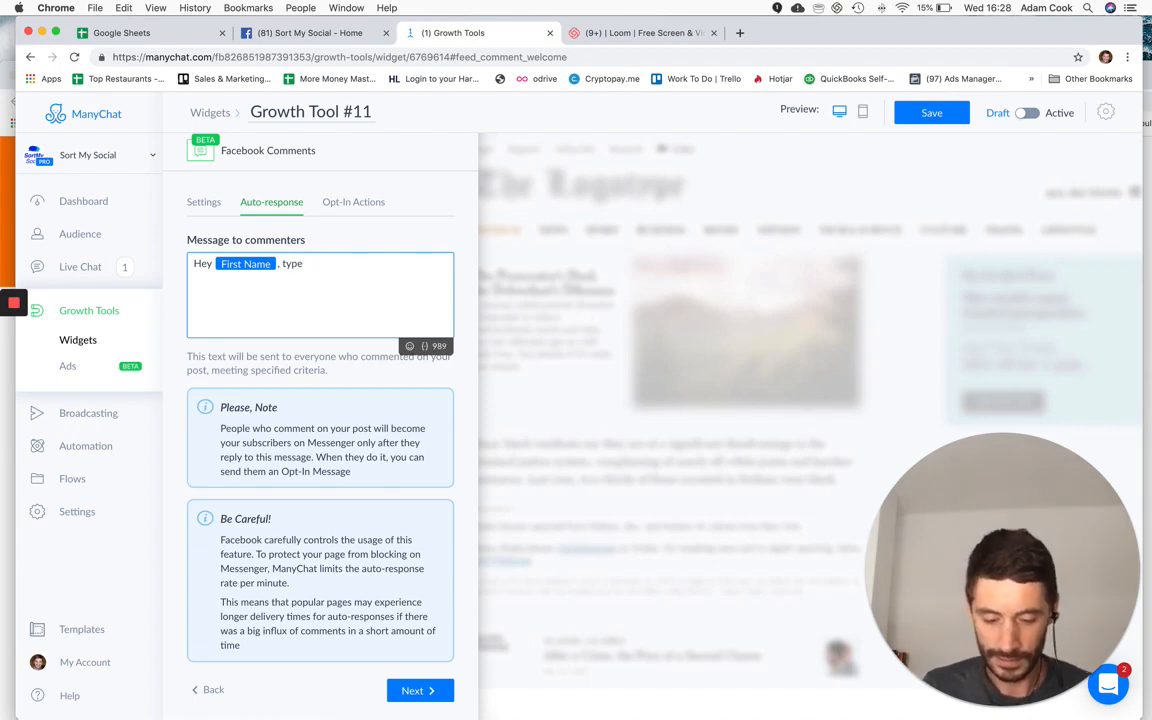
{"action": "type", "text": "YES below to"}
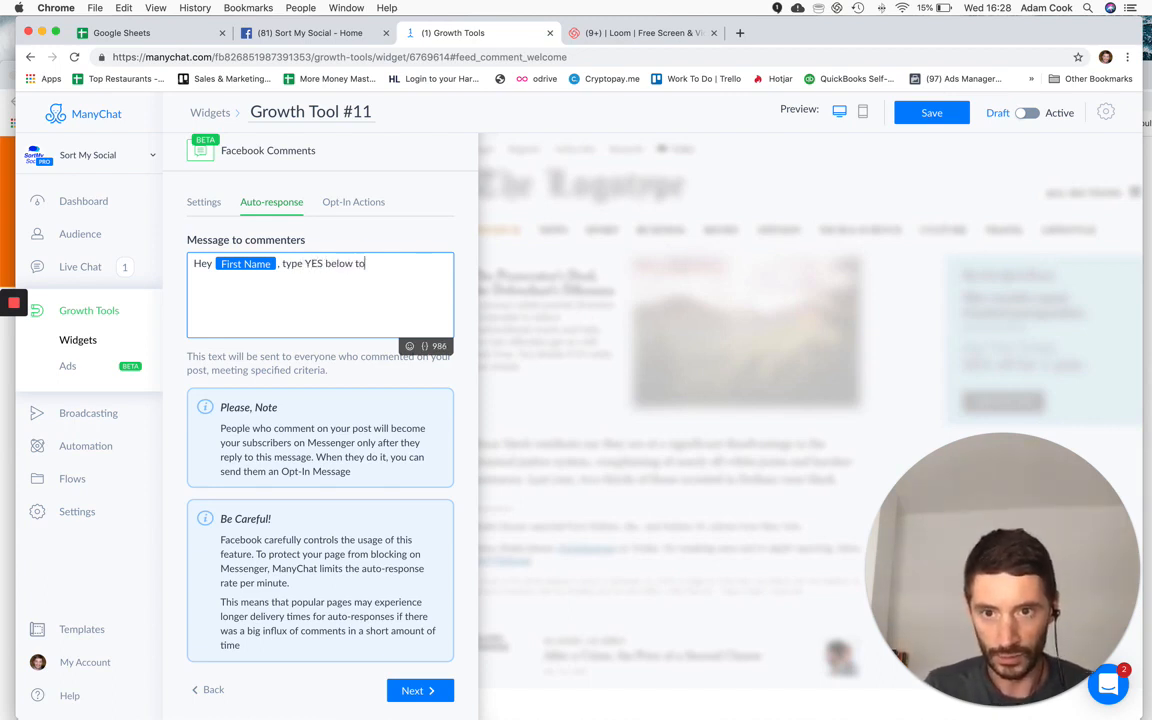
{"action": "type", "text": " get your "}
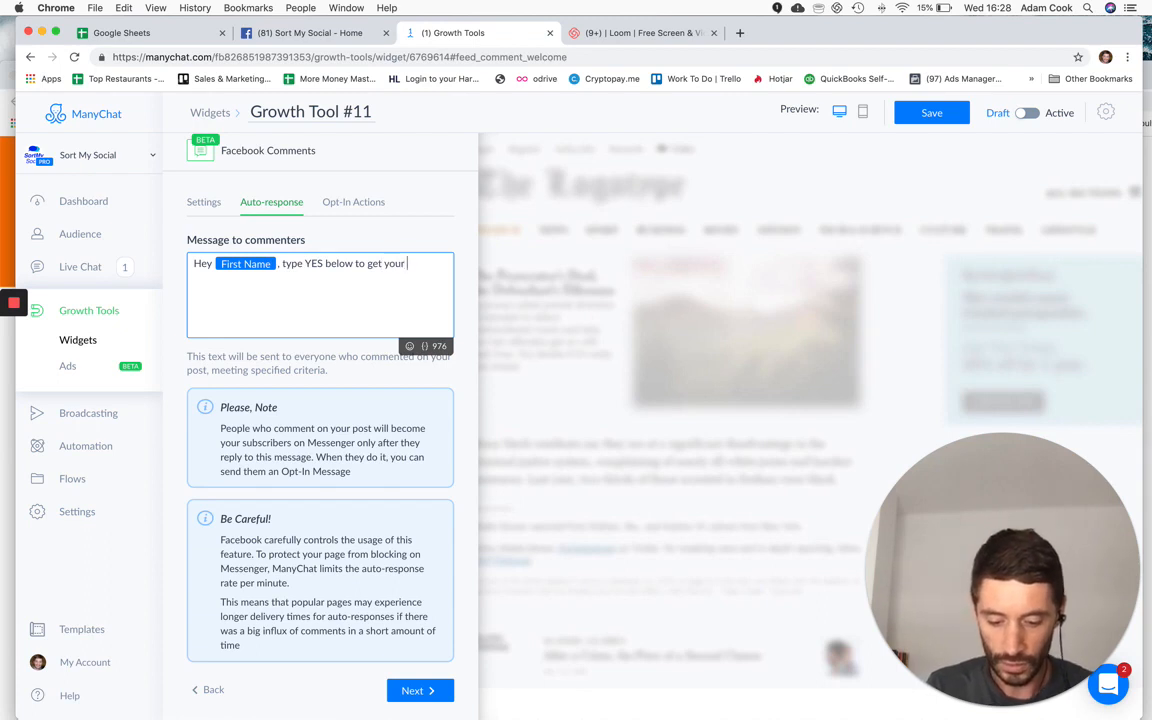
{"action": "type", "text": "special offer!"}
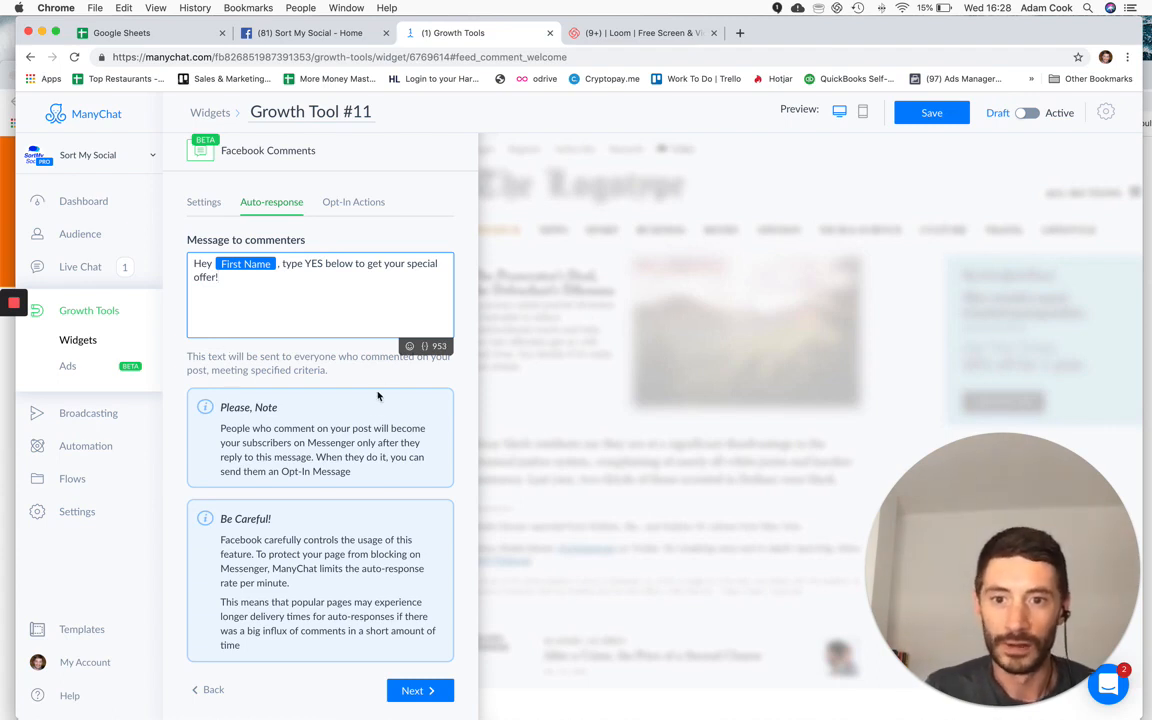
{"action": "left_click", "coordinate": [340, 342]}
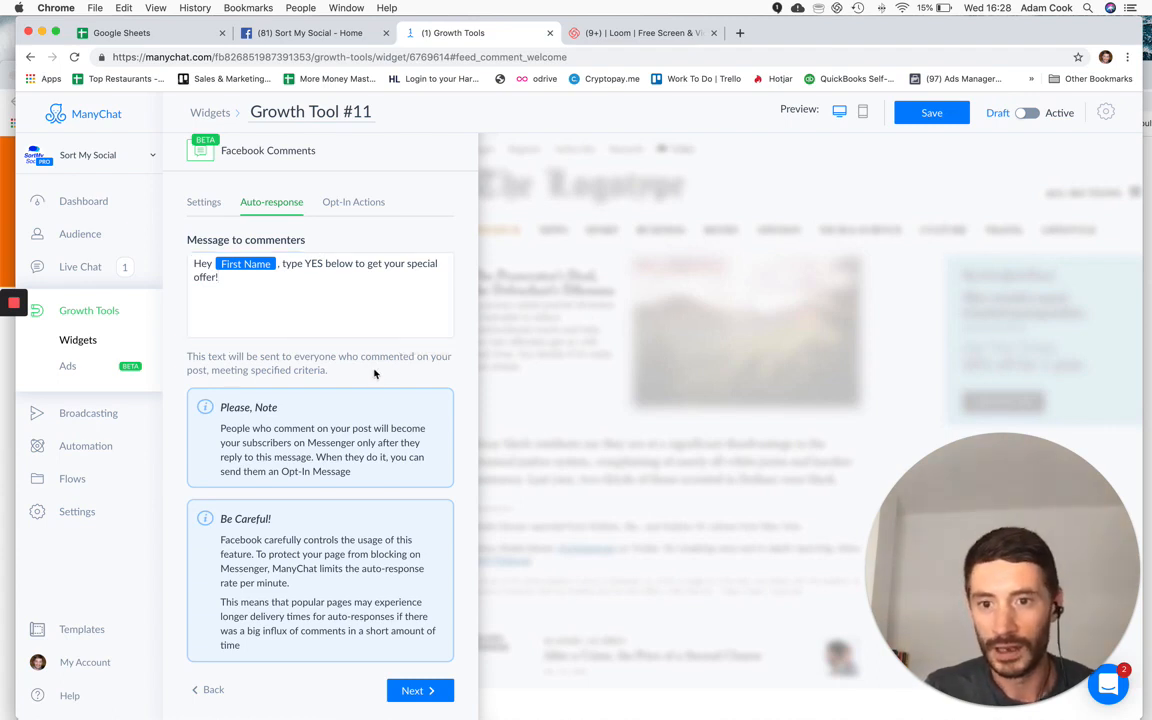
{"action": "left_click", "coordinate": [260, 279]}
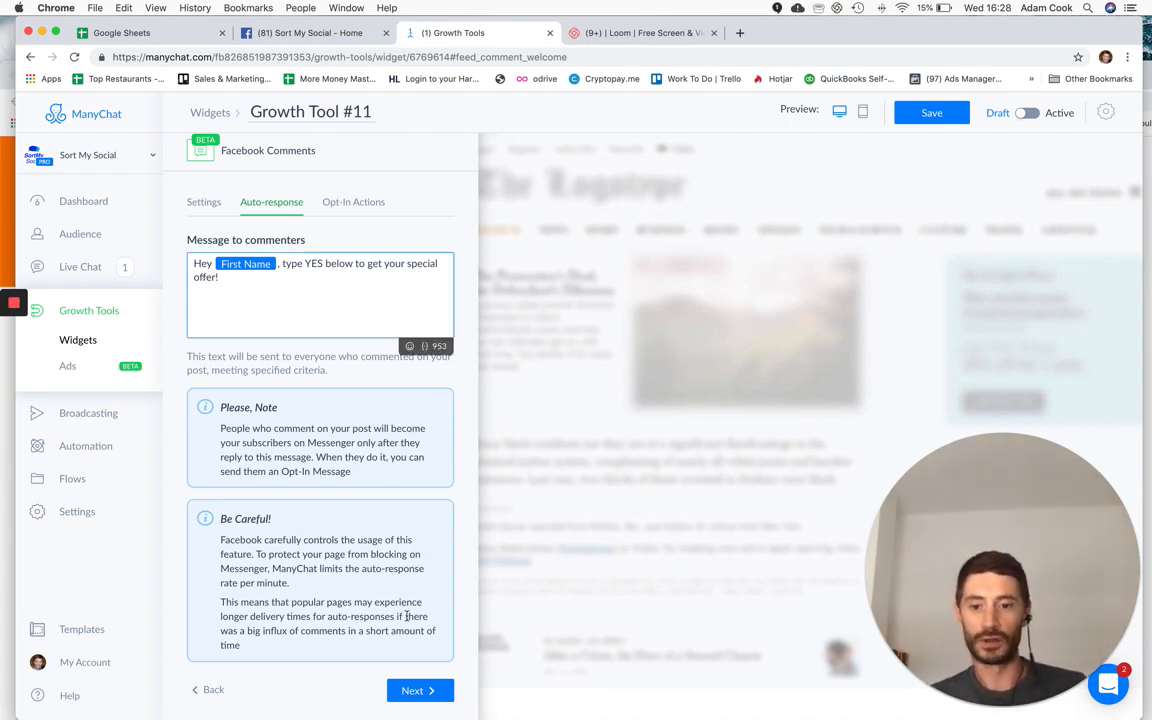
{"action": "left_click", "coordinate": [433, 697]}
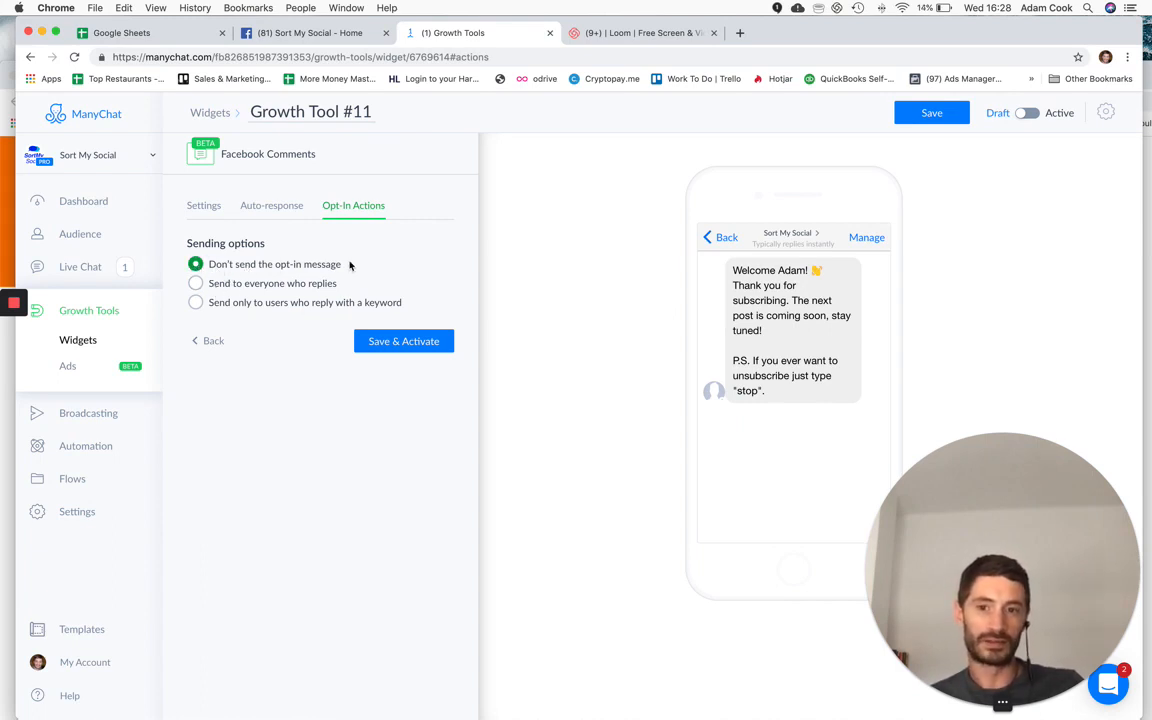
- Set the opt-in message to send only to users who reply with the keyword "yes"
{"action": "left_click", "coordinate": [205, 283]}
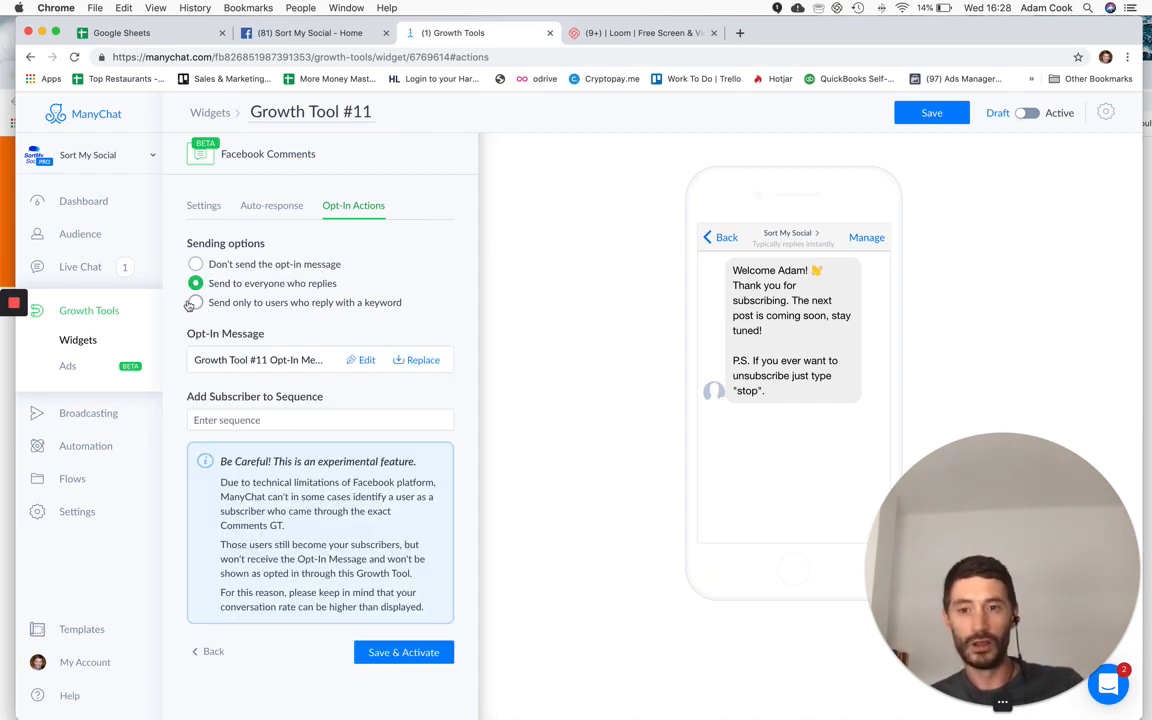
{"action": "left_click", "coordinate": [195, 303]}
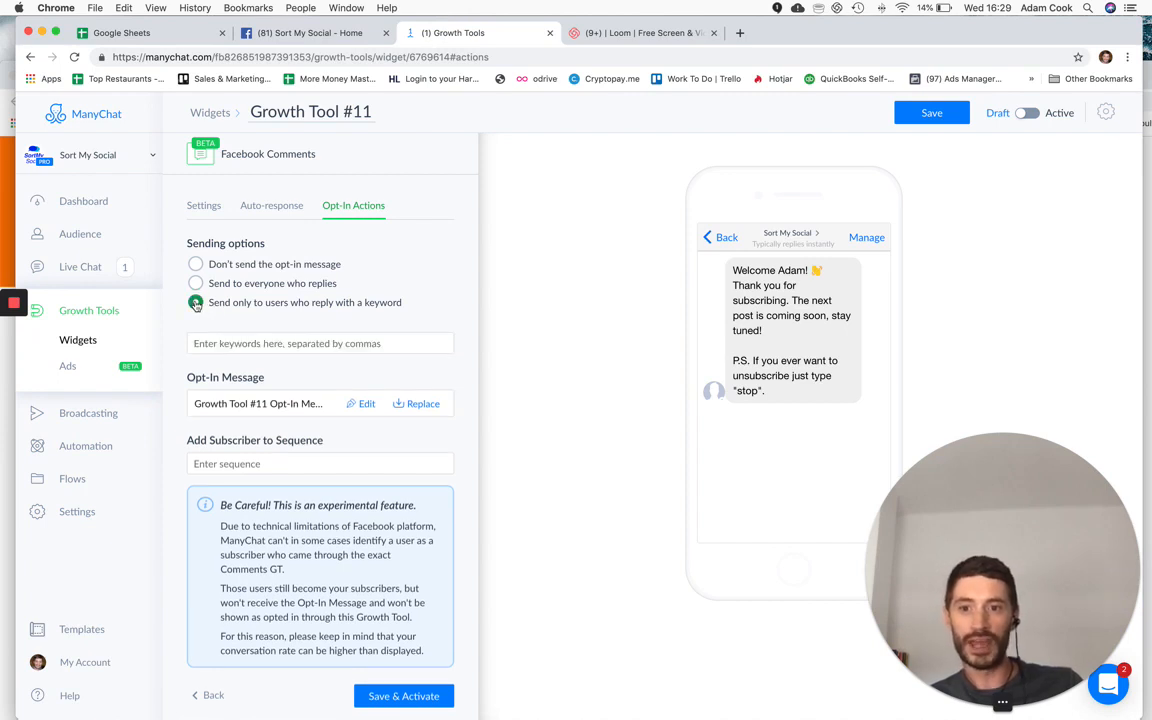
{"action": "left_click", "coordinate": [221, 344]}
{"action": "type", "text": "yw"}
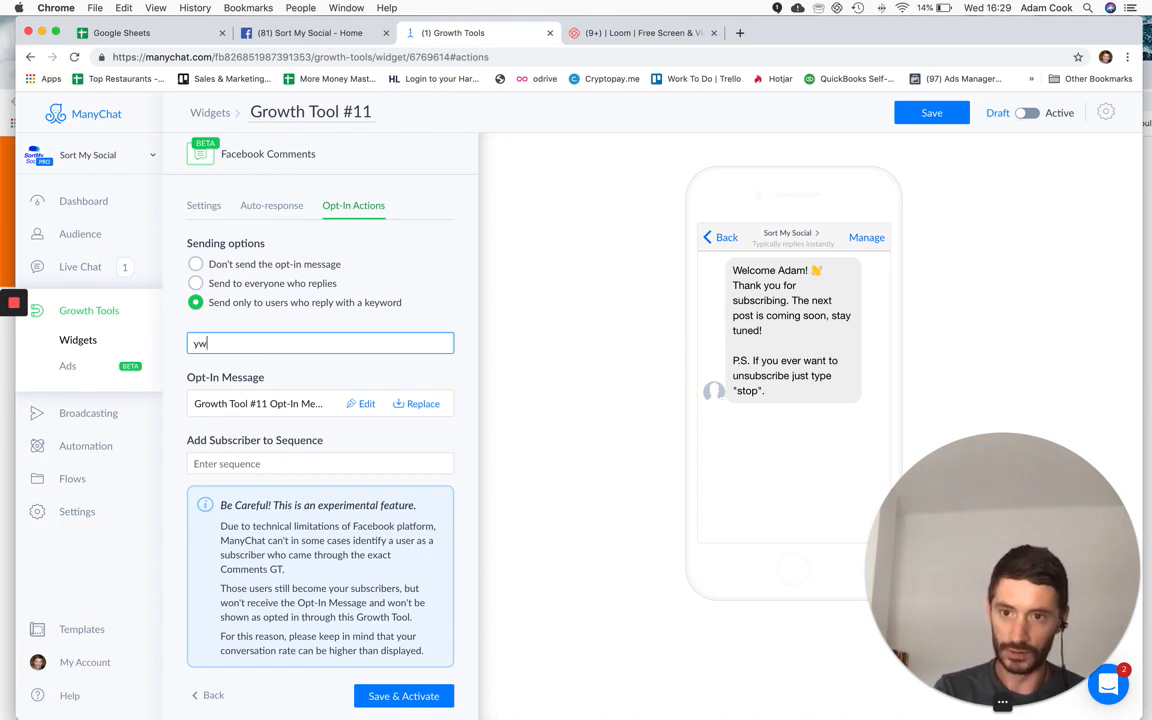
{"action": "key", "text": "BackSpace"}
{"action": "type", "text": "es"}
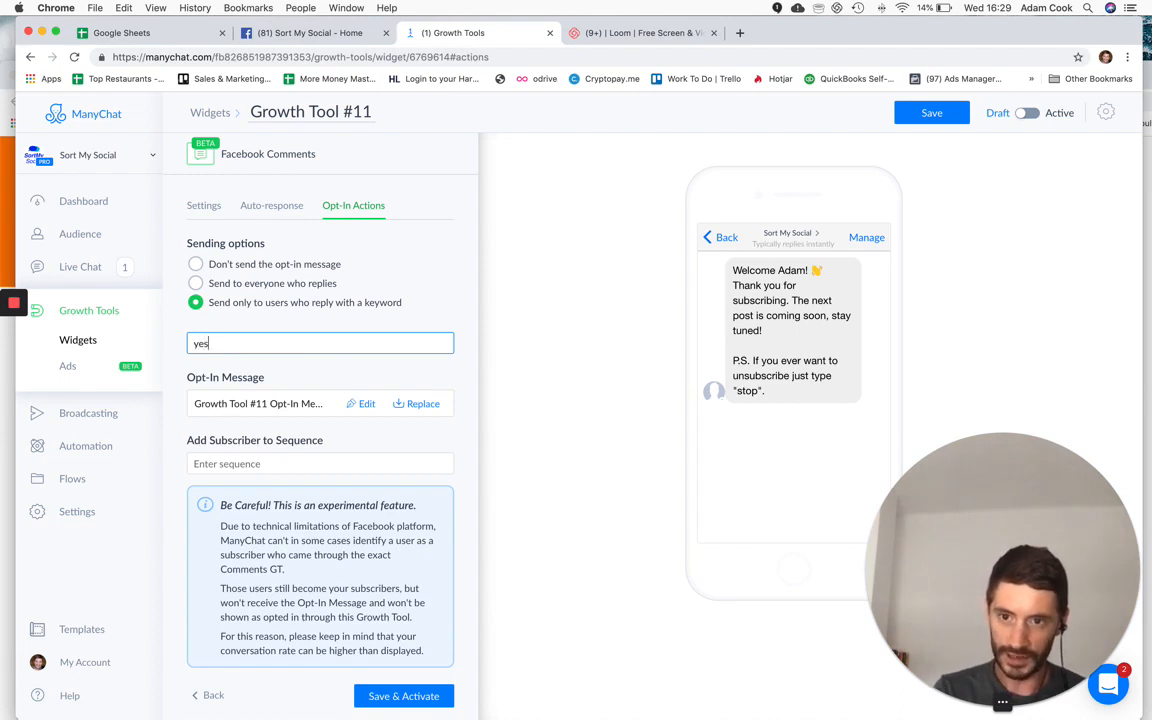
{"action": "left_click", "coordinate": [470, 334]}
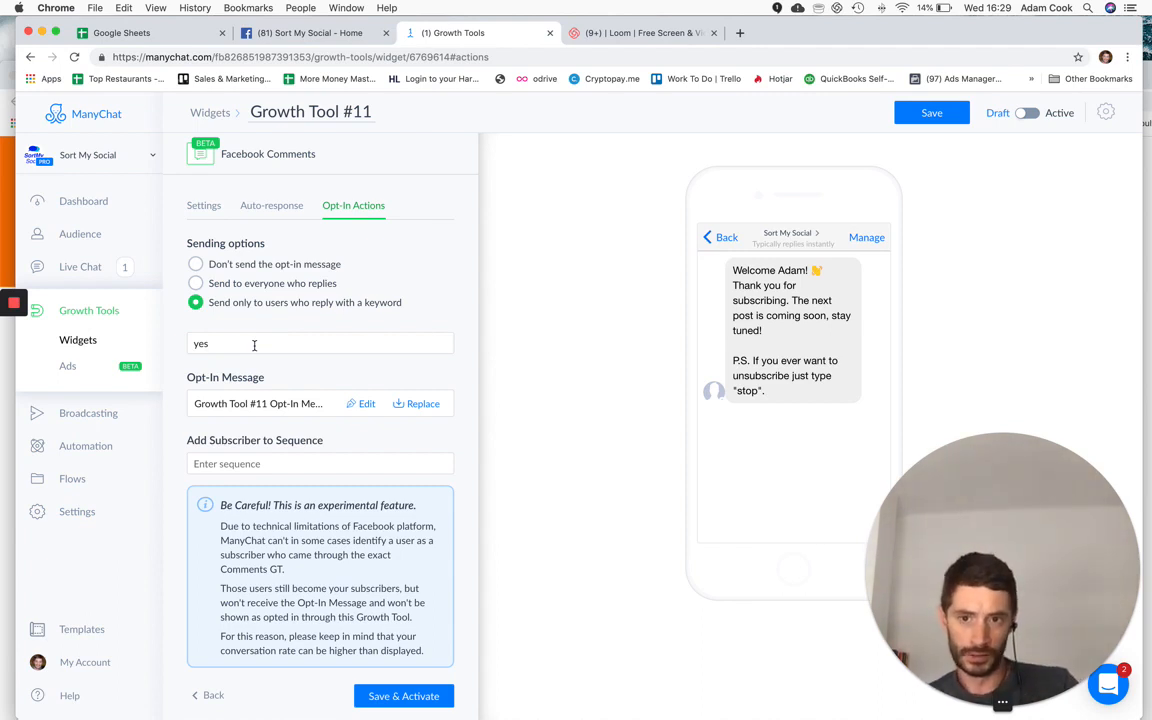
{"action": "left_click", "coordinate": [195, 284]}
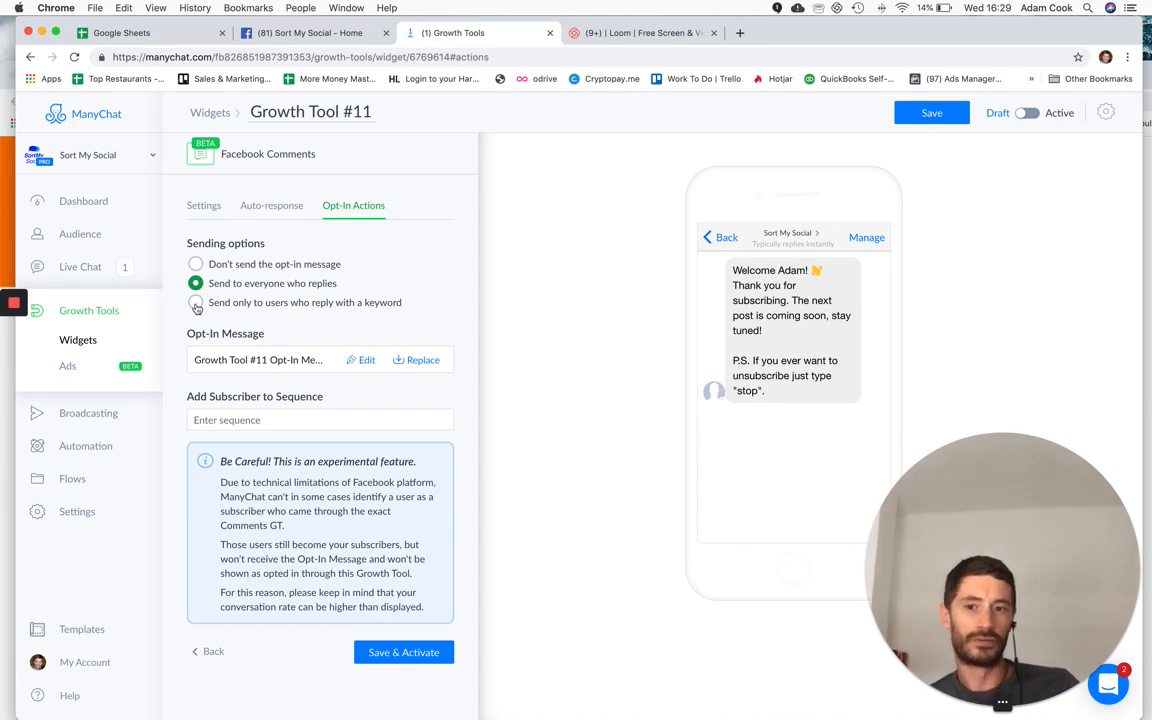
{"action": "left_click", "coordinate": [196, 302]}
{"action": "left_click", "coordinate": [247, 343]}
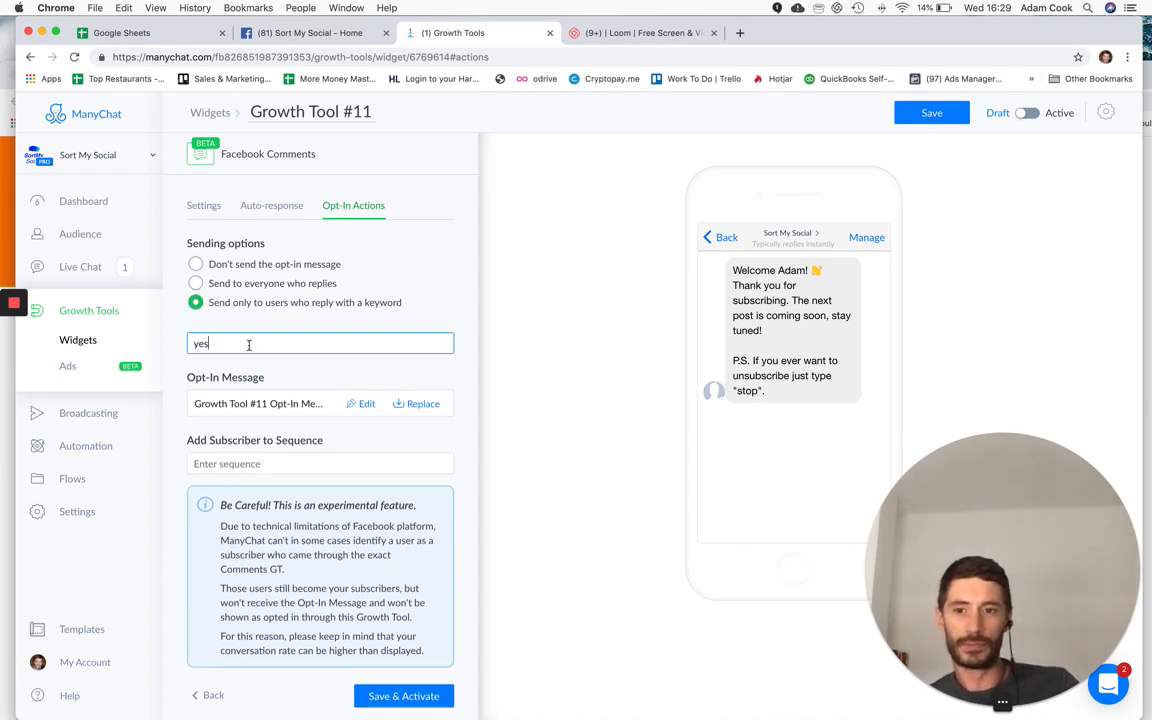
- Replace the opt-in message with the existing Social Media Success Score flow, and save and activate the growth tool
{"action": "left_click", "coordinate": [372, 444]}
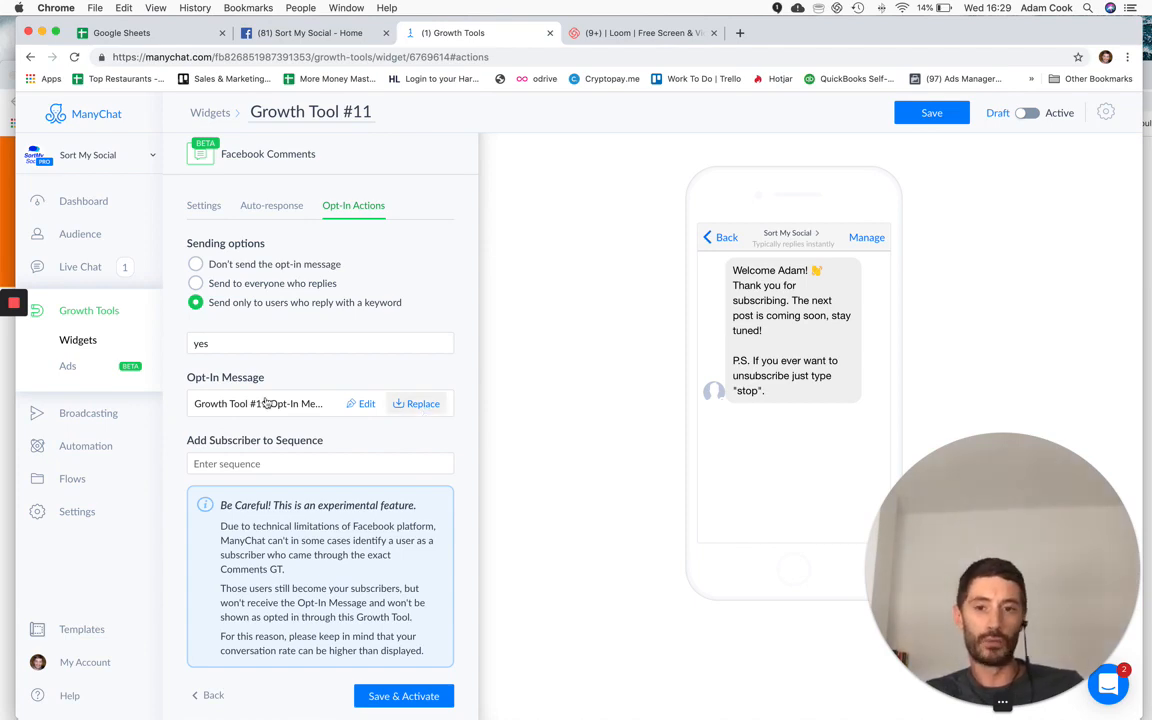
{"action": "left_click", "coordinate": [419, 406]}
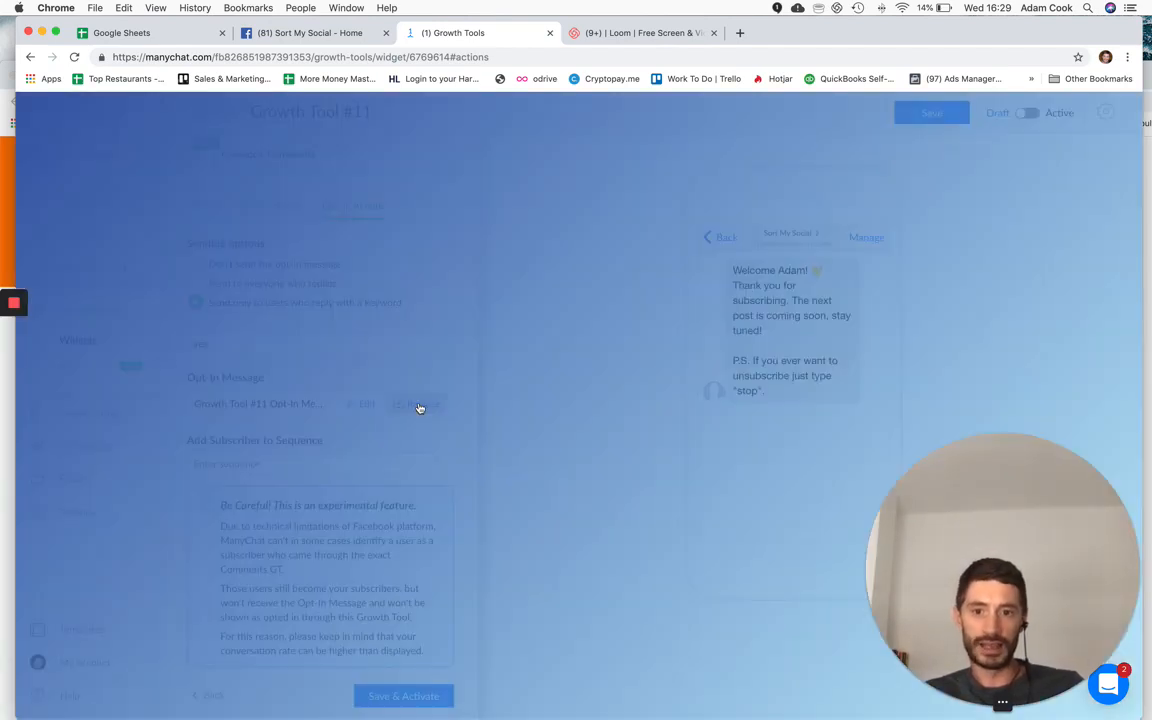
{"action": "scroll", "coordinate": [548, 561], "scroll_direction": "down", "scroll_amount": 1}
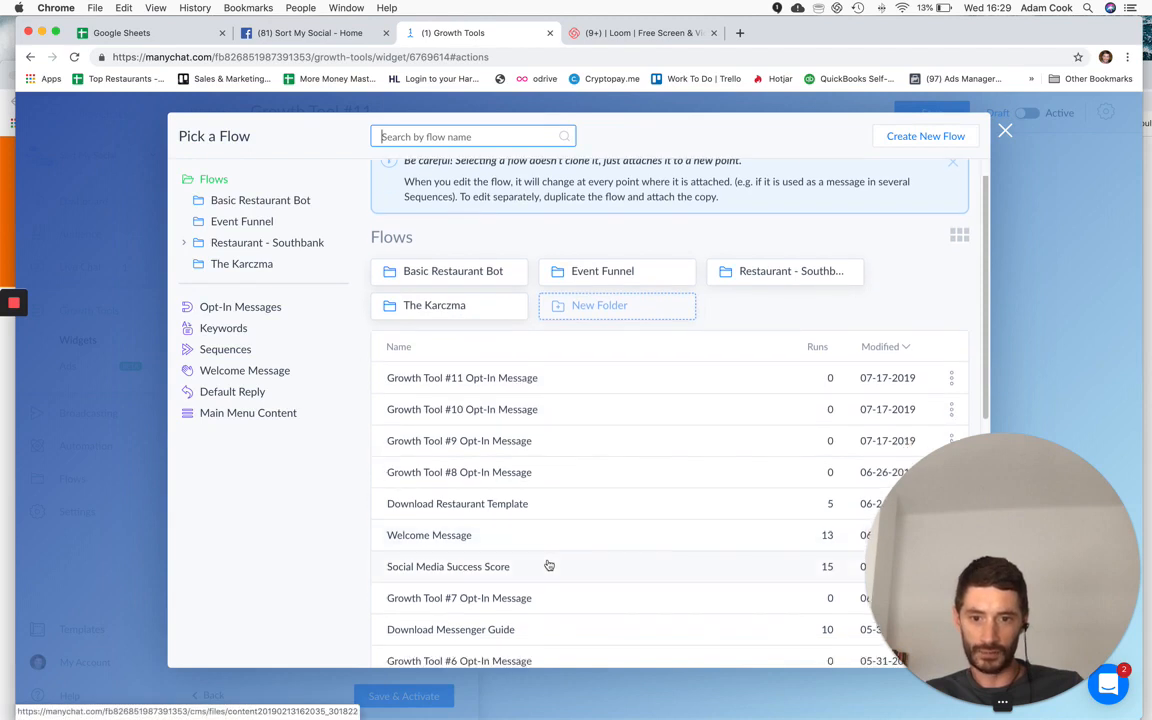
{"action": "scroll", "coordinate": [540, 571], "scroll_direction": "down", "scroll_amount": 1}
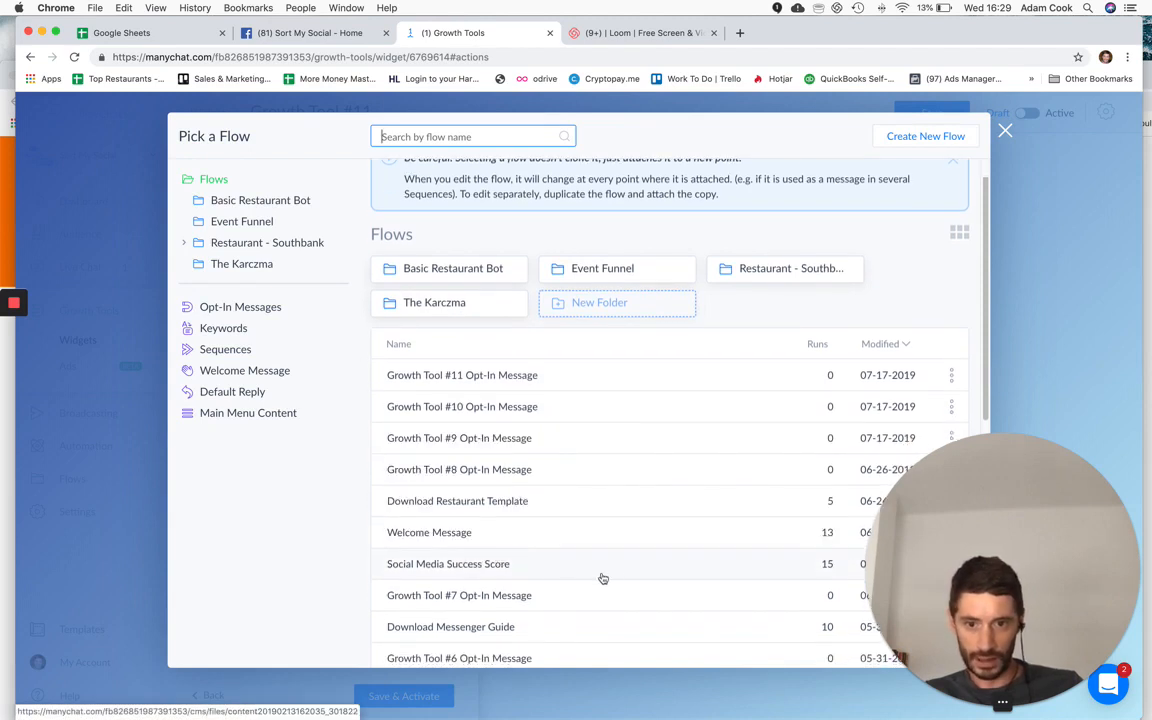
{"action": "left_click", "coordinate": [471, 569]}
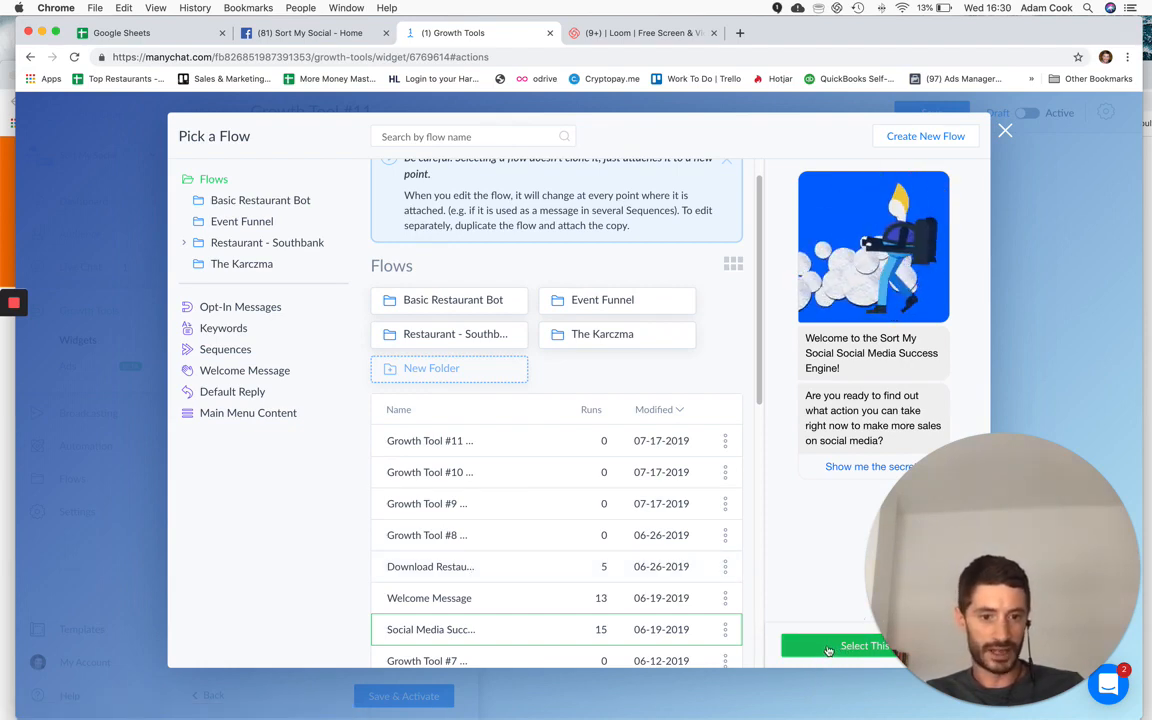
{"action": "left_click", "coordinate": [828, 646]}
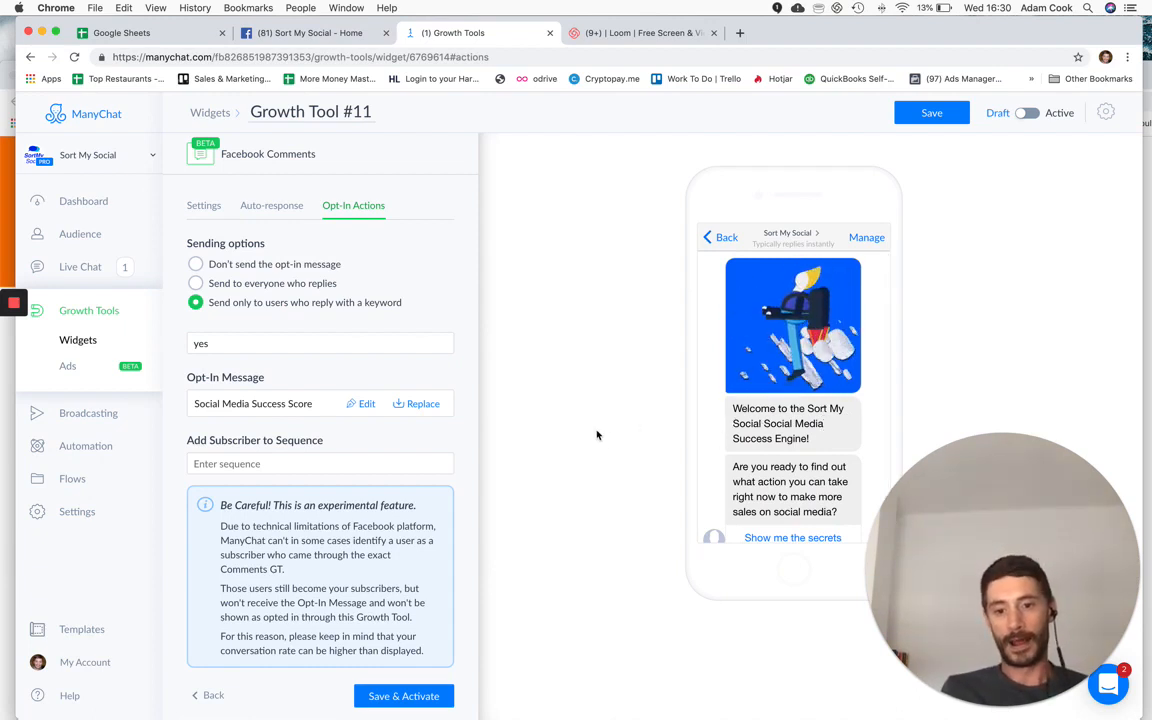
{"action": "left_click", "coordinate": [393, 694]}
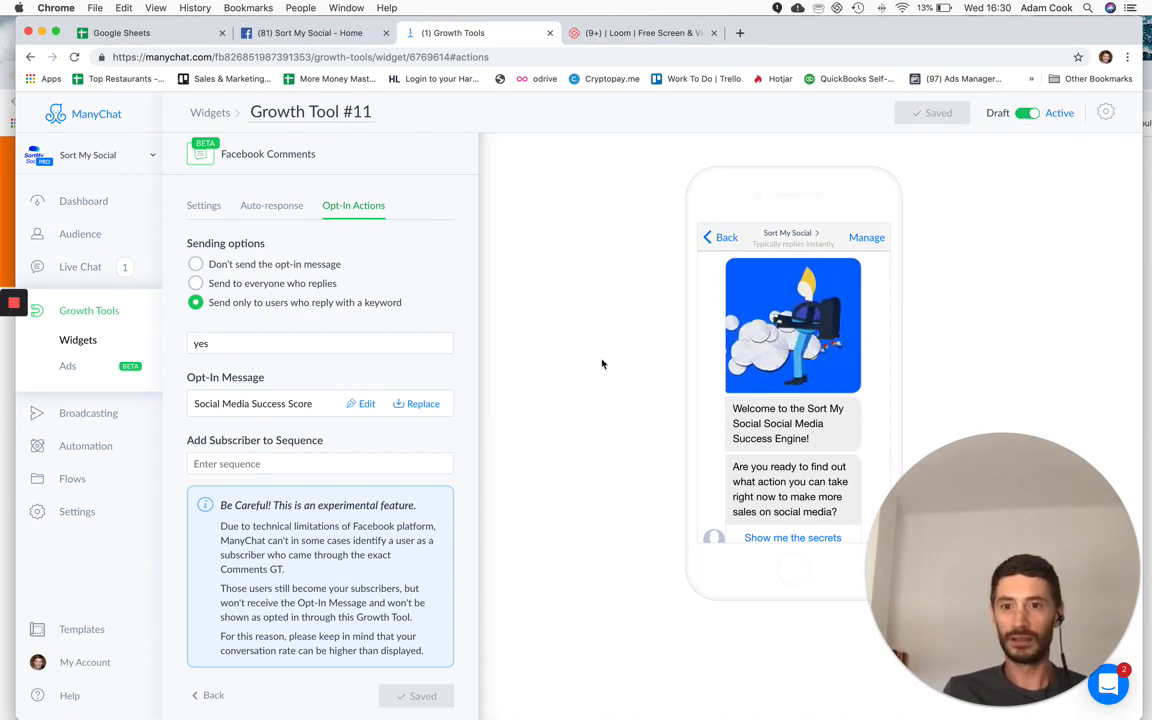
- Reopen Growth Tool #11 from the widgets list and rename it "Test Flow"
{"action": "left_click", "coordinate": [211, 113]}
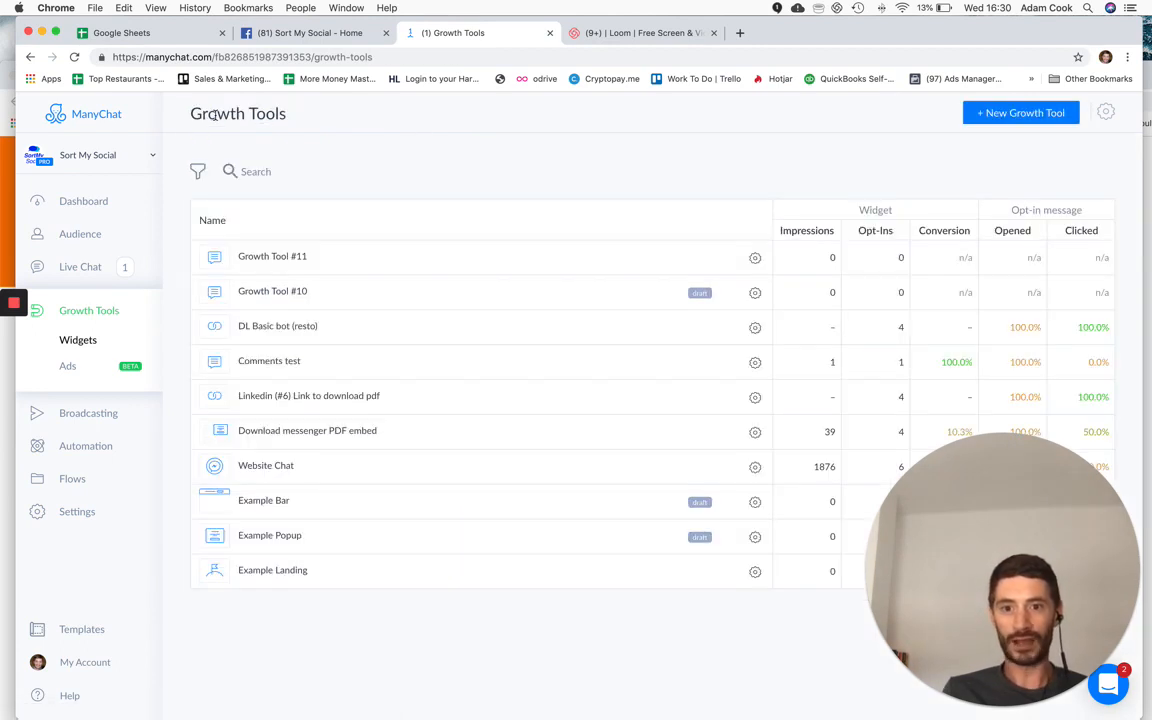
{"action": "left_click", "coordinate": [277, 258]}
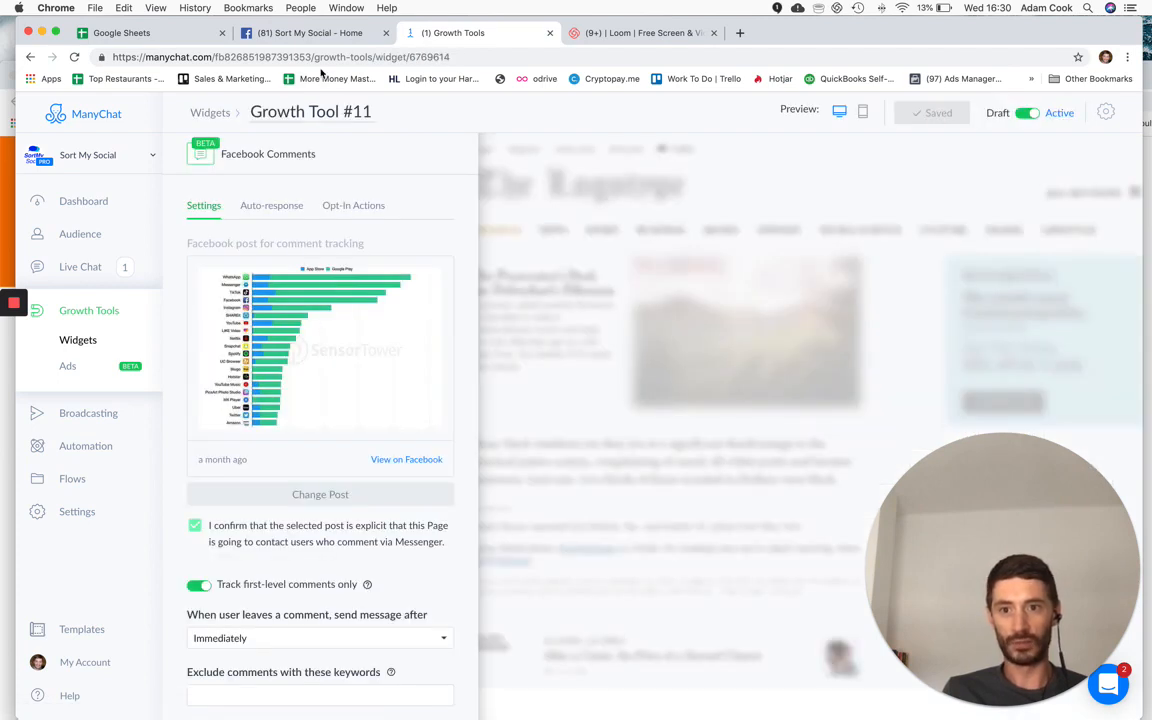
{"action": "left_click", "coordinate": [315, 111]}
{"action": "type", "text": "T"}
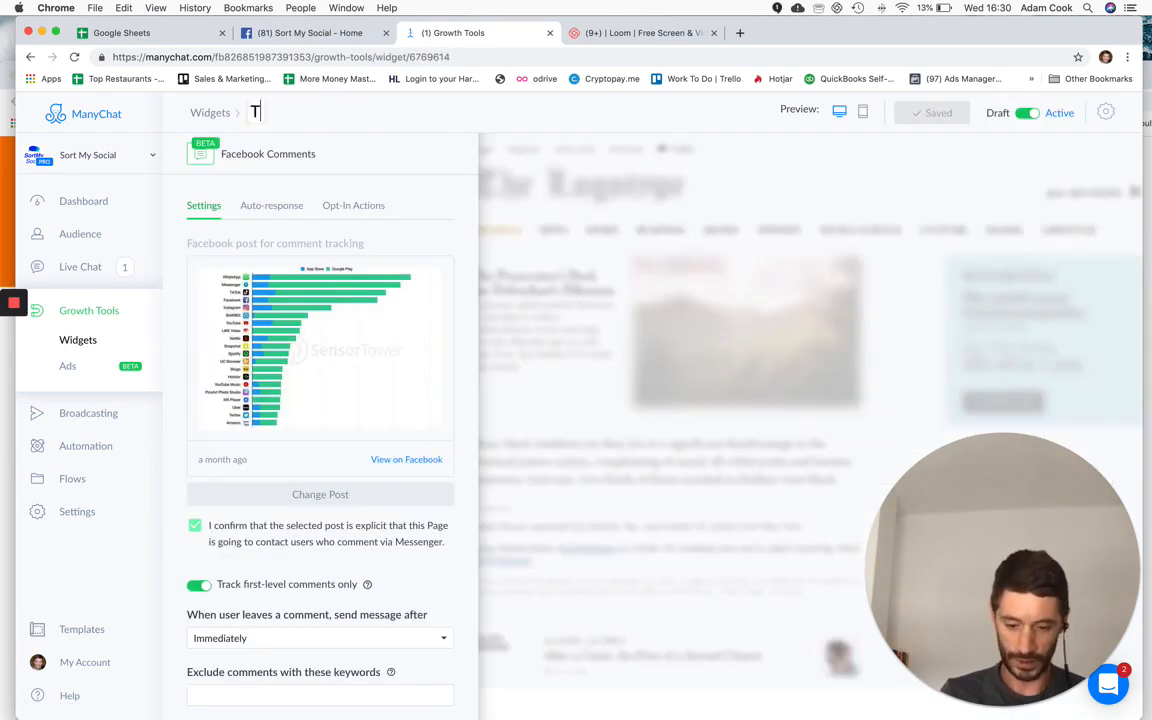
{"action": "type", "text": "est Flow"}
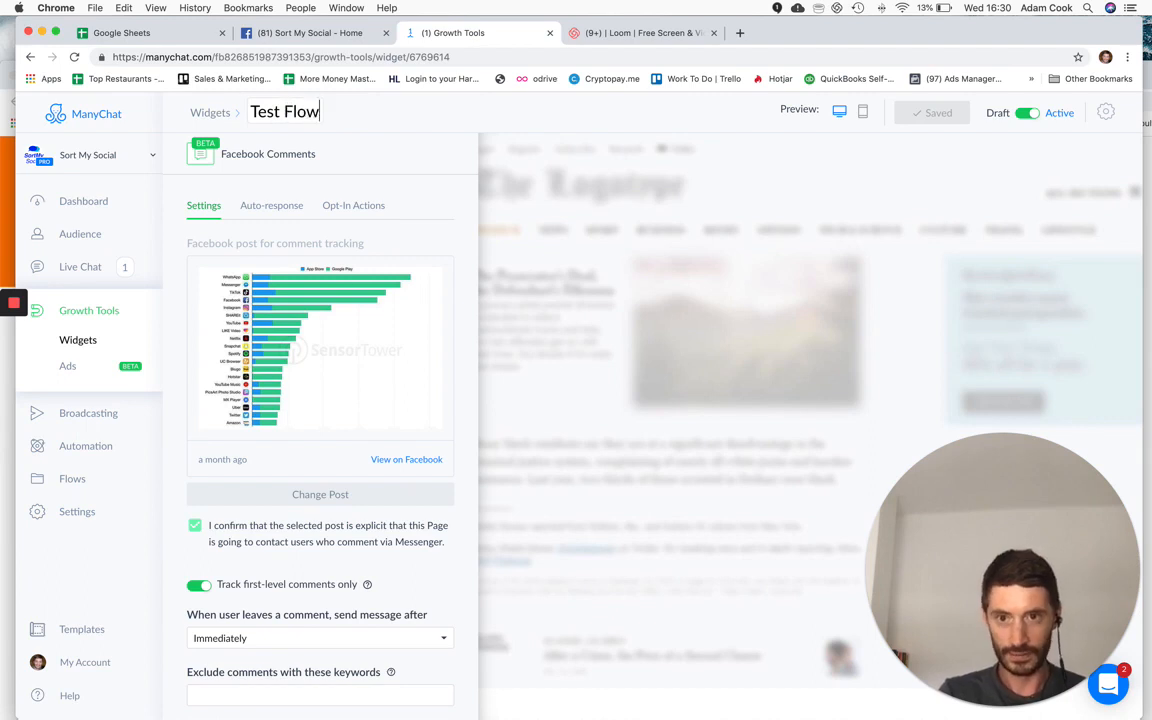
{"action": "key", "text": "Return"}
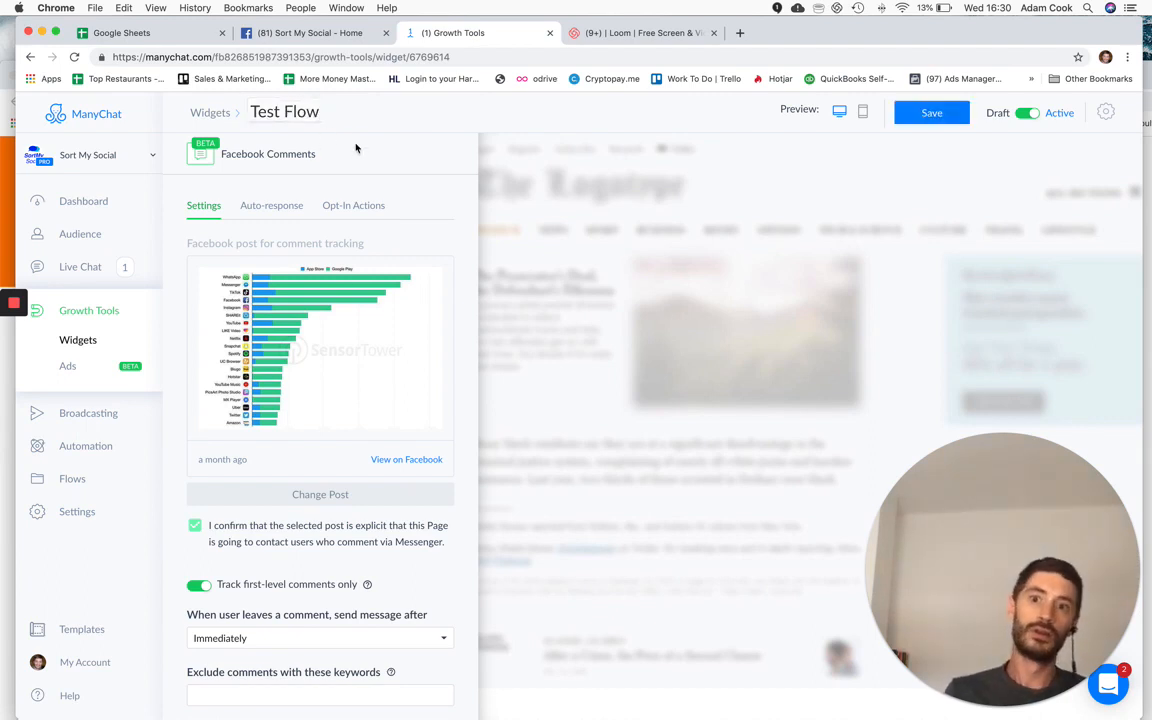
- Save the growth tool's new name, keeping the unsaved changes, and return to the list of growth tools
{"action": "left_click", "coordinate": [210, 113]}
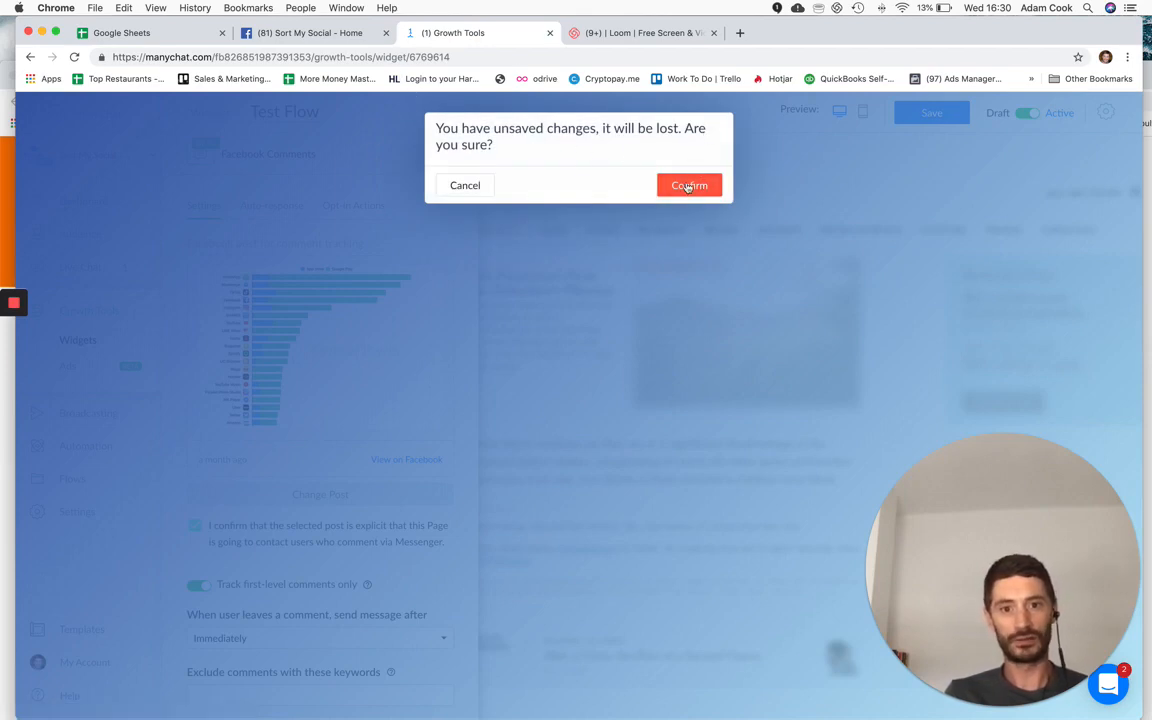
{"action": "left_click", "coordinate": [465, 185]}
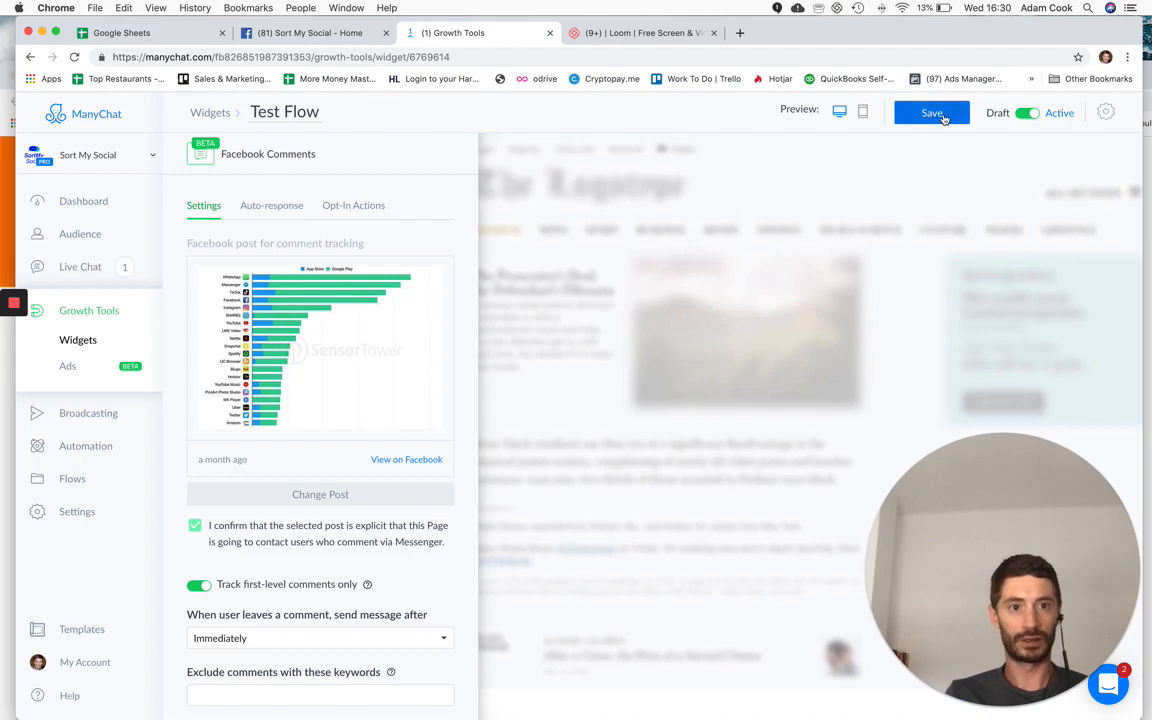
{"action": "left_click", "coordinate": [943, 116]}
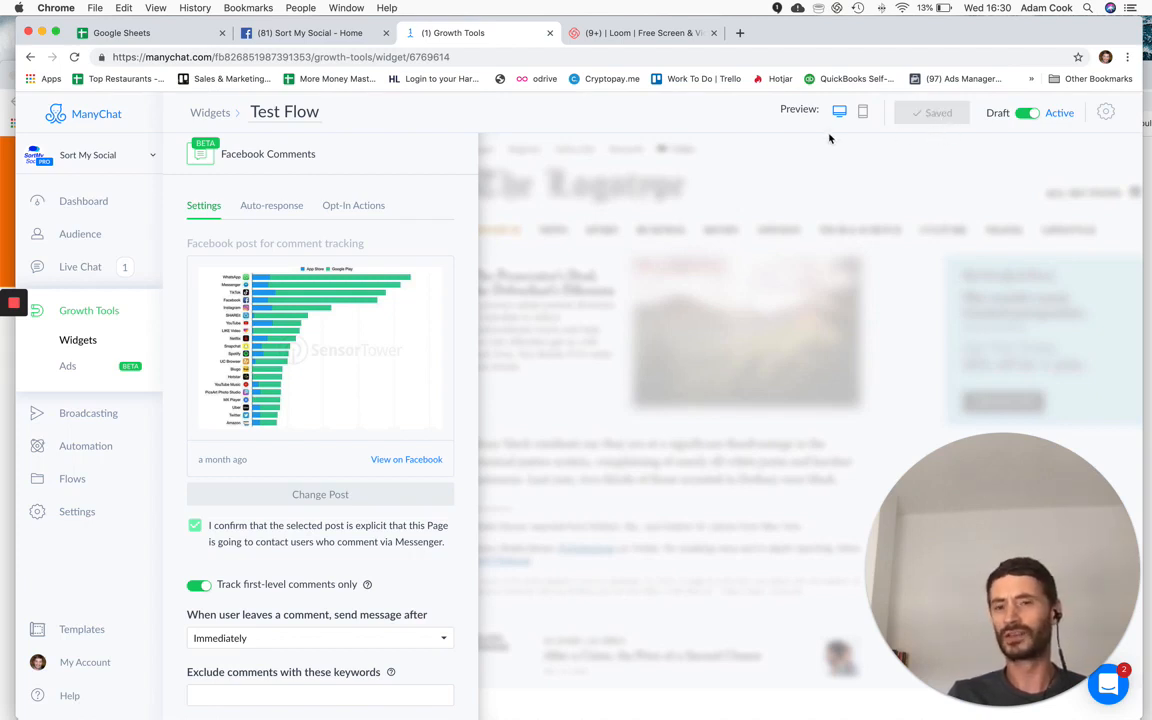
{"action": "left_click", "coordinate": [224, 113]}
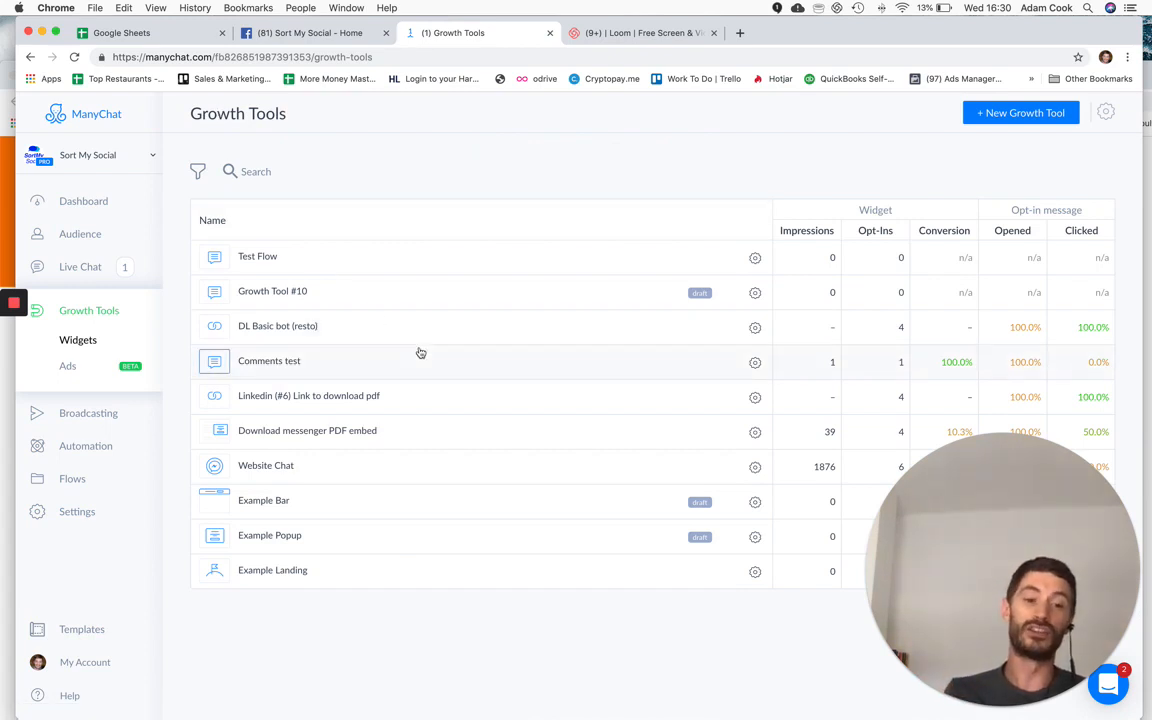